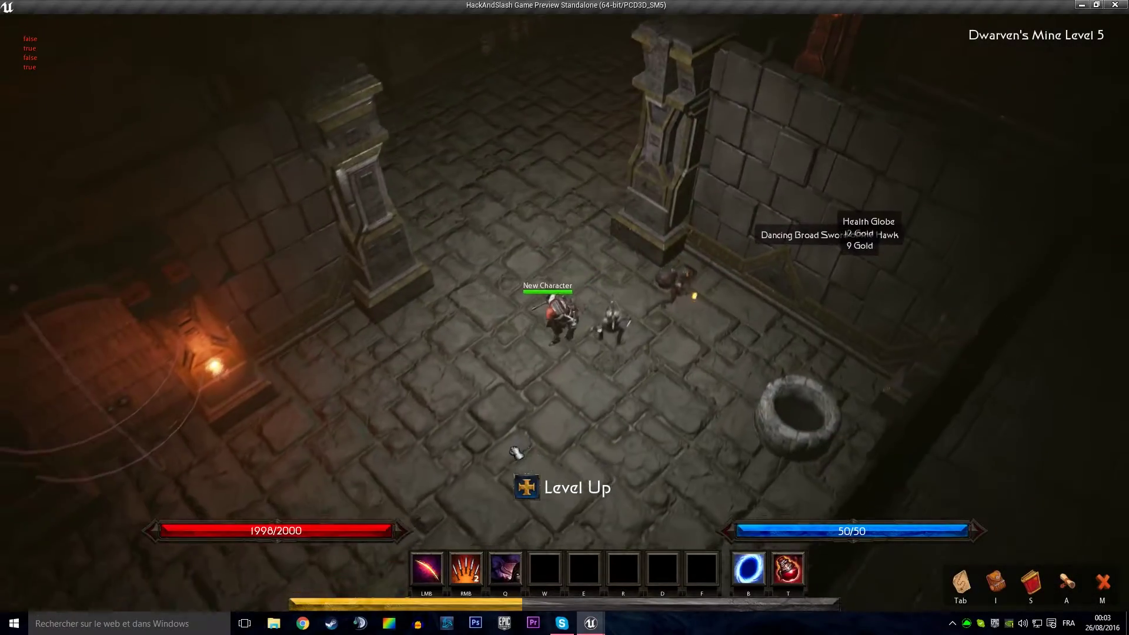
Walk through the dungeon and attack the Giblin Soldier at the opened door
mouse_move(516, 453)
mouse_down()
mouse_move(487, 351)
mouse_move(582, 308)
mouse_up()
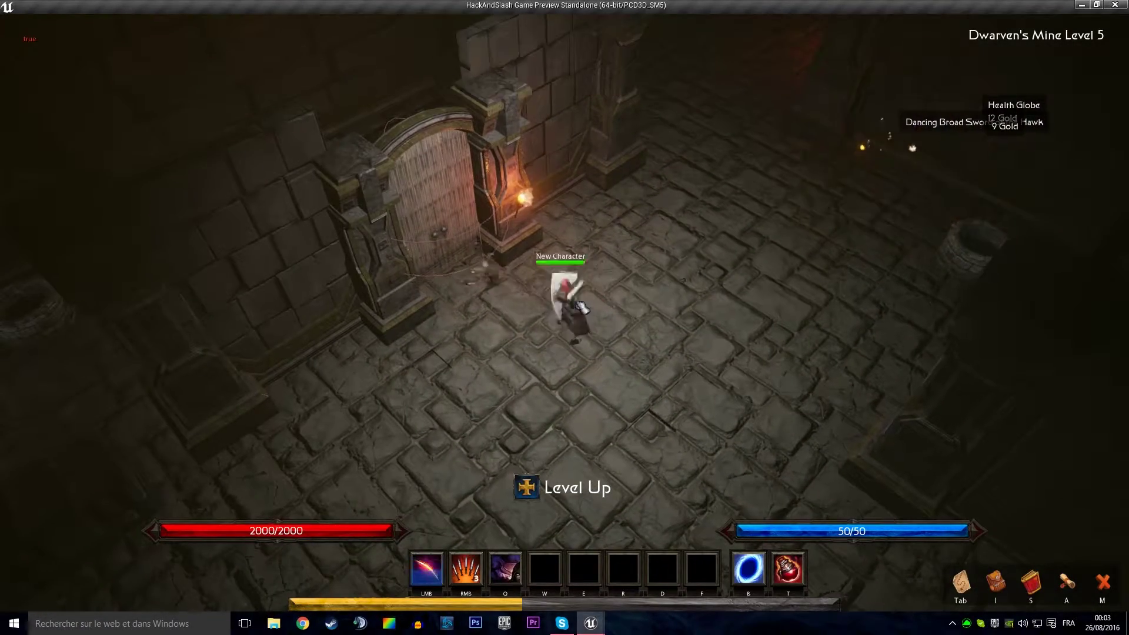
click(488, 271)
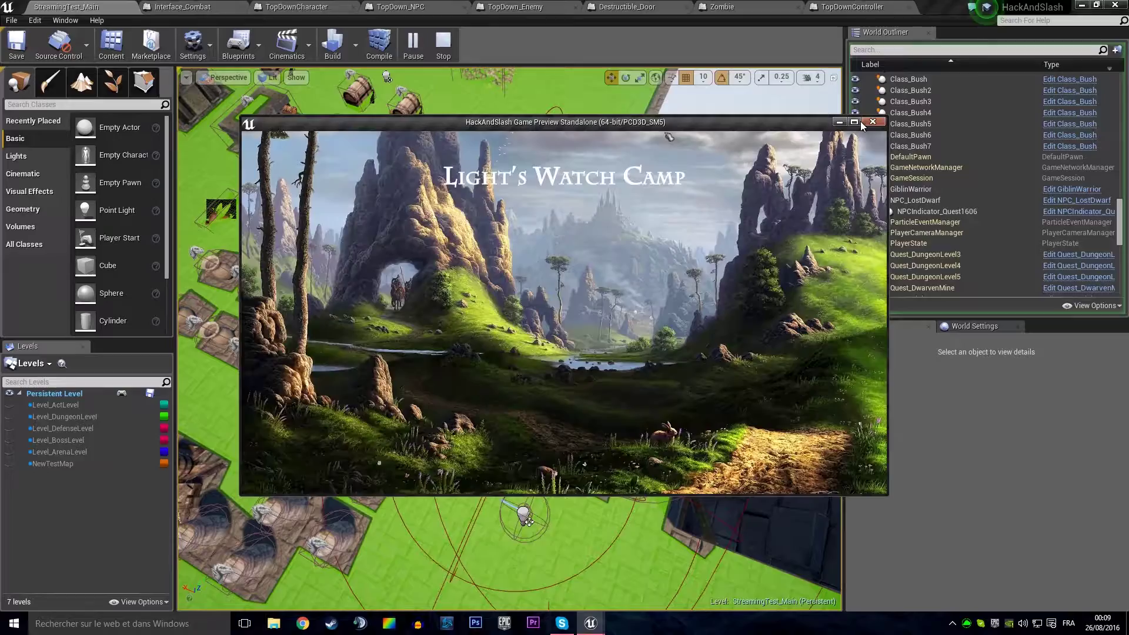
click(854, 121)
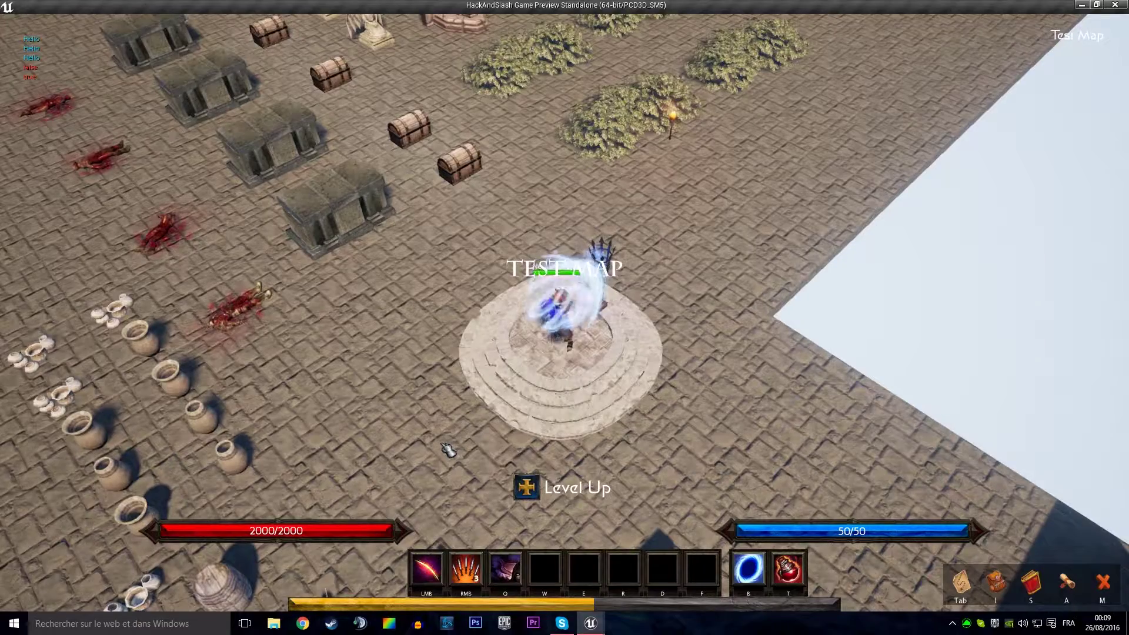
click(451, 451)
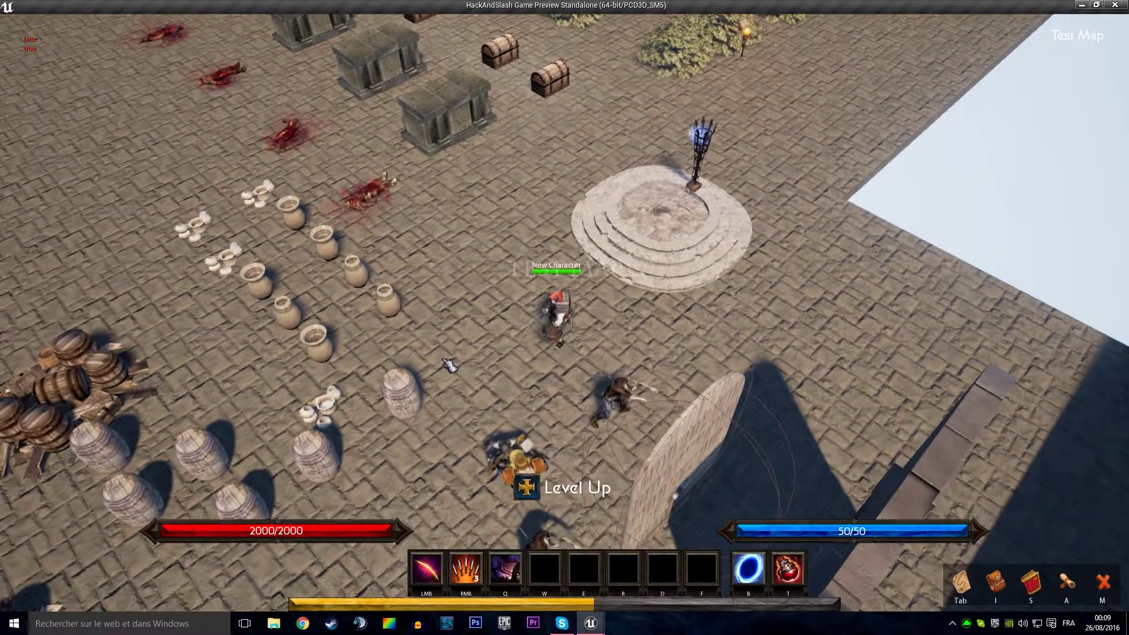
scroll(461, 383, up, 3)
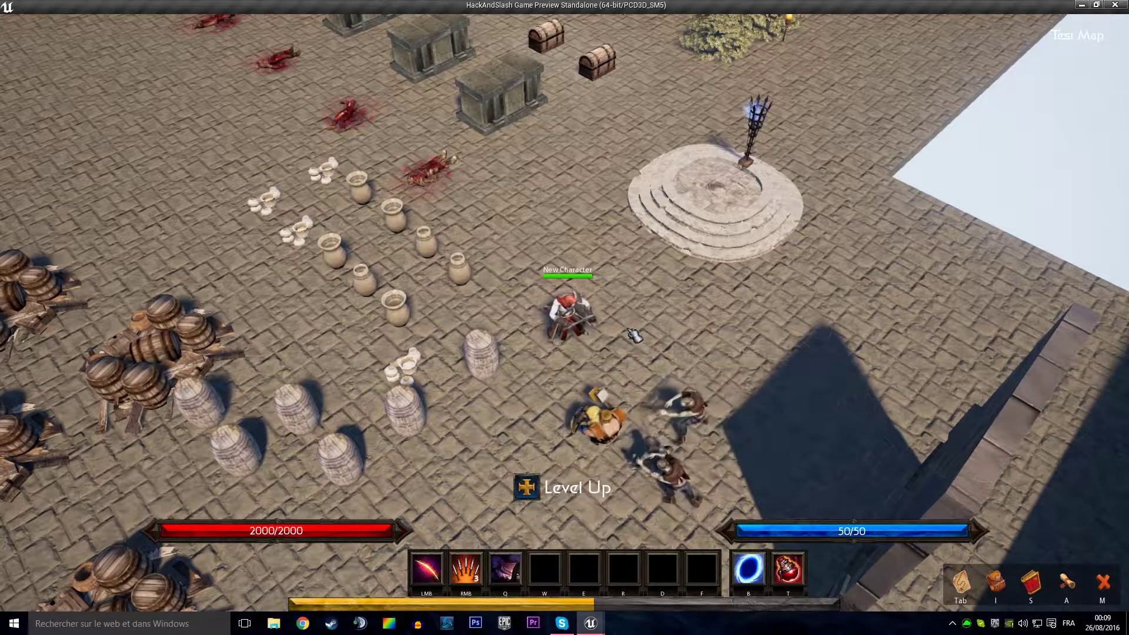
Leave the preview and set TopDownCharacter's Combat_GetCombatStats Return Node Threat to 100
key(Escape)
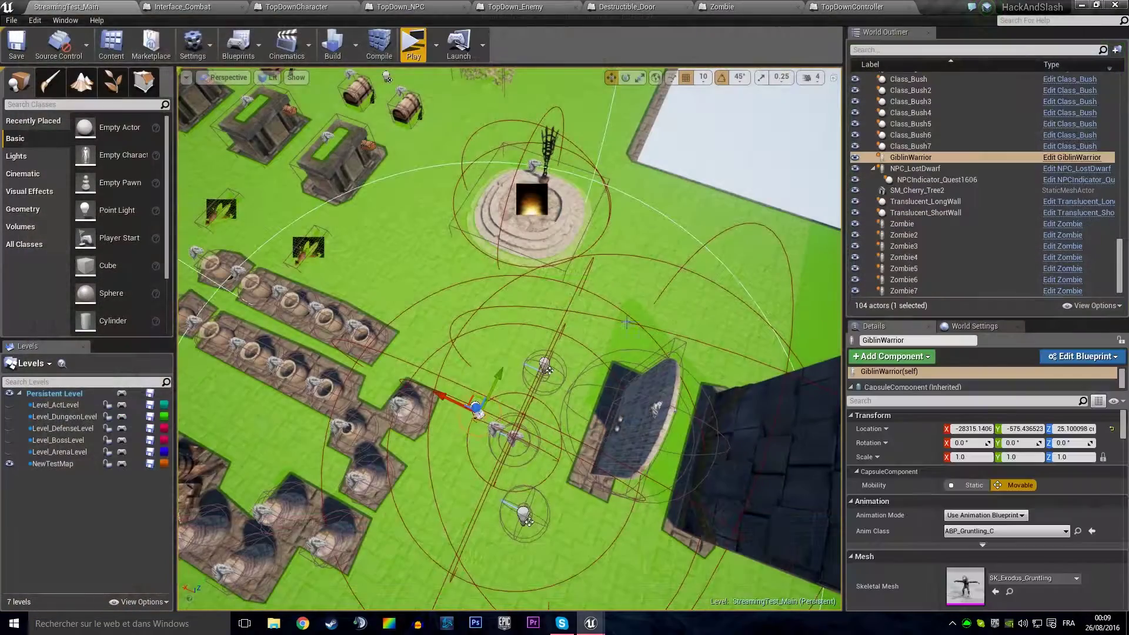
click(276, 9)
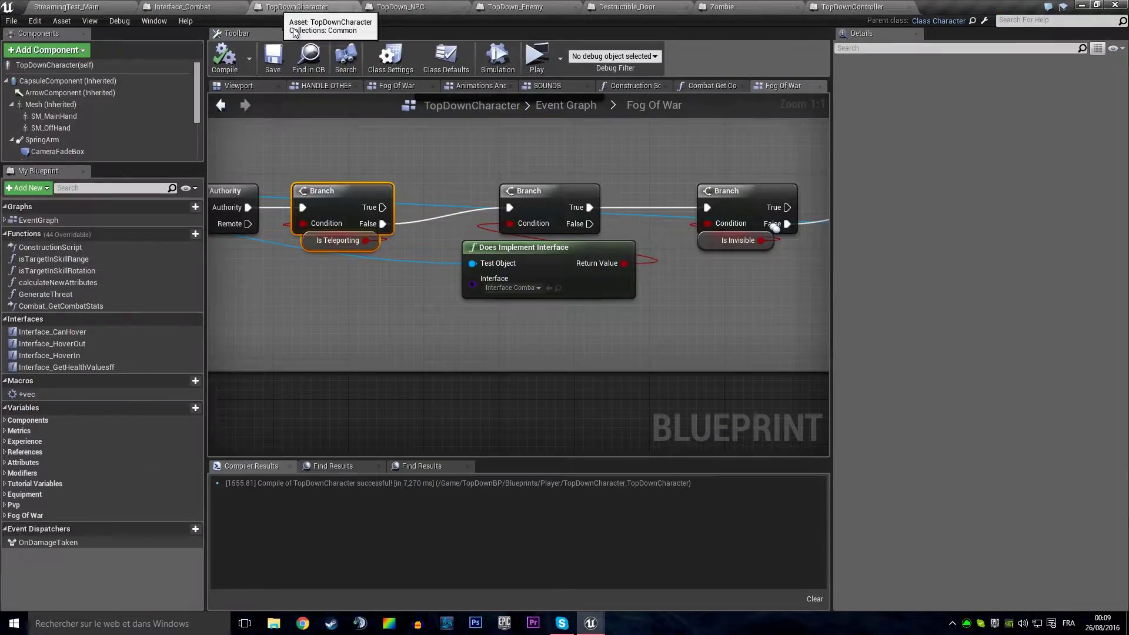
double_click(96, 365)
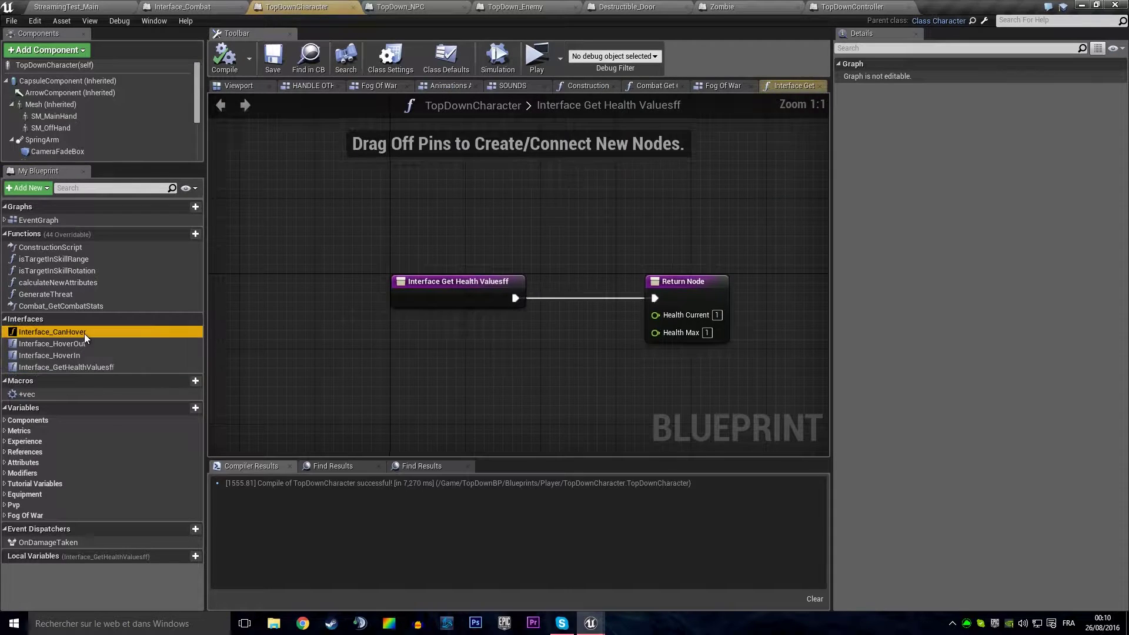
double_click(83, 332)
double_click(92, 306)
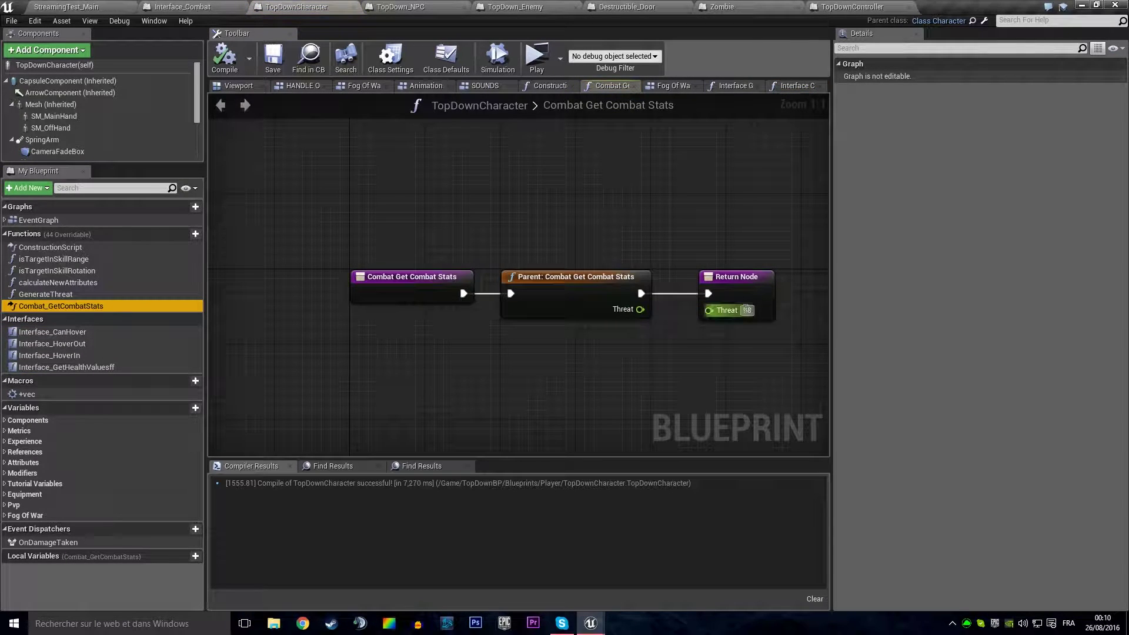
click(745, 310)
text(100)
key(Return)
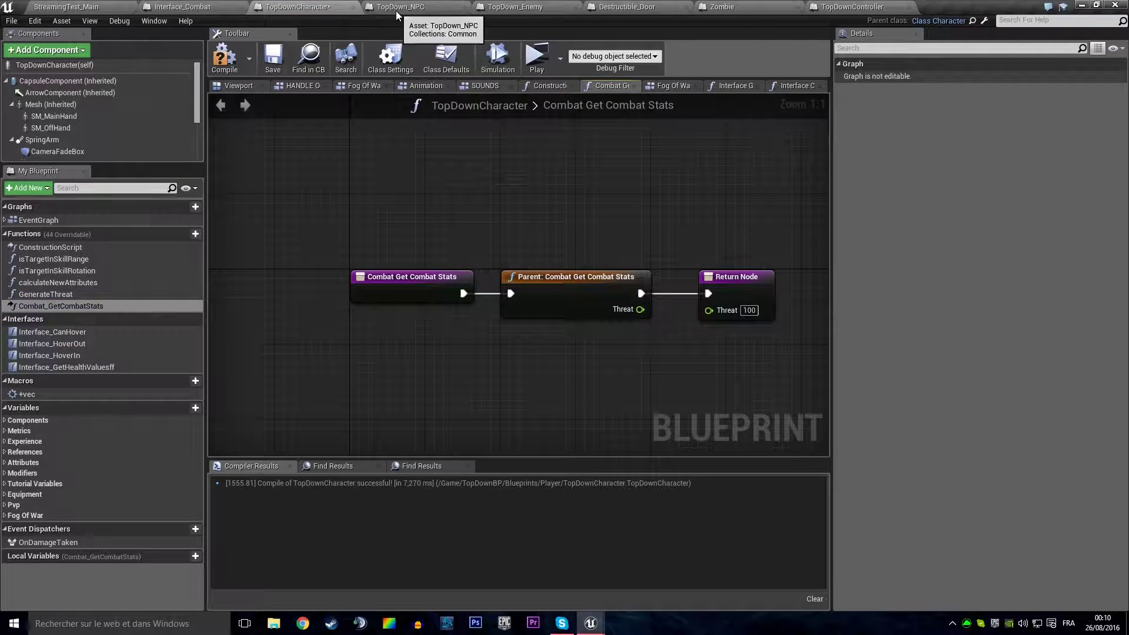
Set the Destructible_Door's Combat Get Combat Stats Threat to 99
click(396, 10)
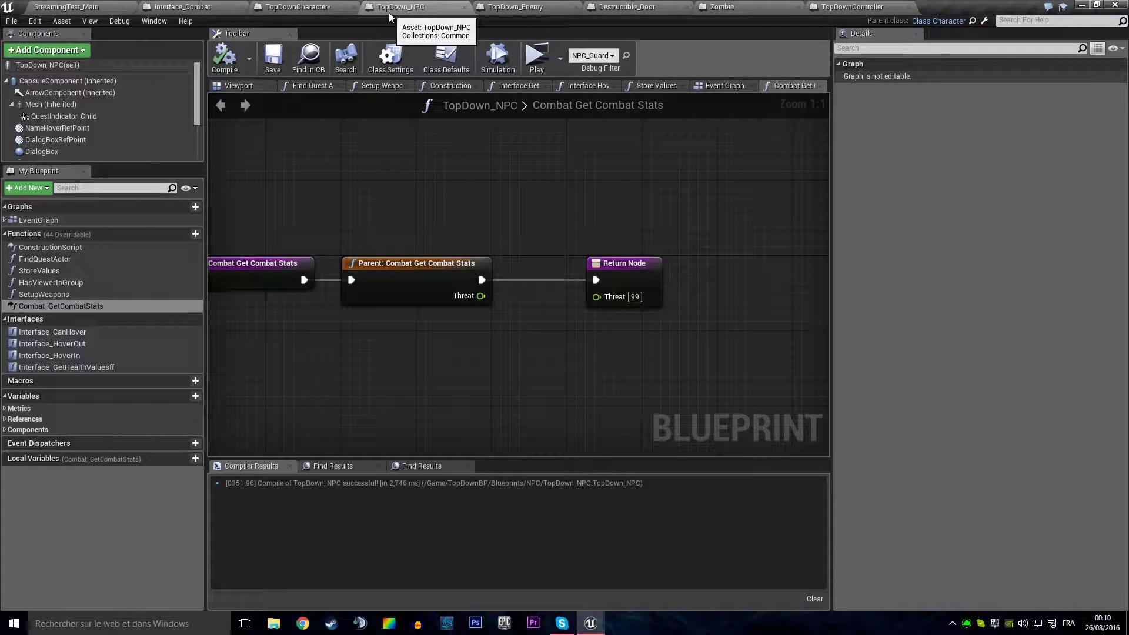
click(609, 9)
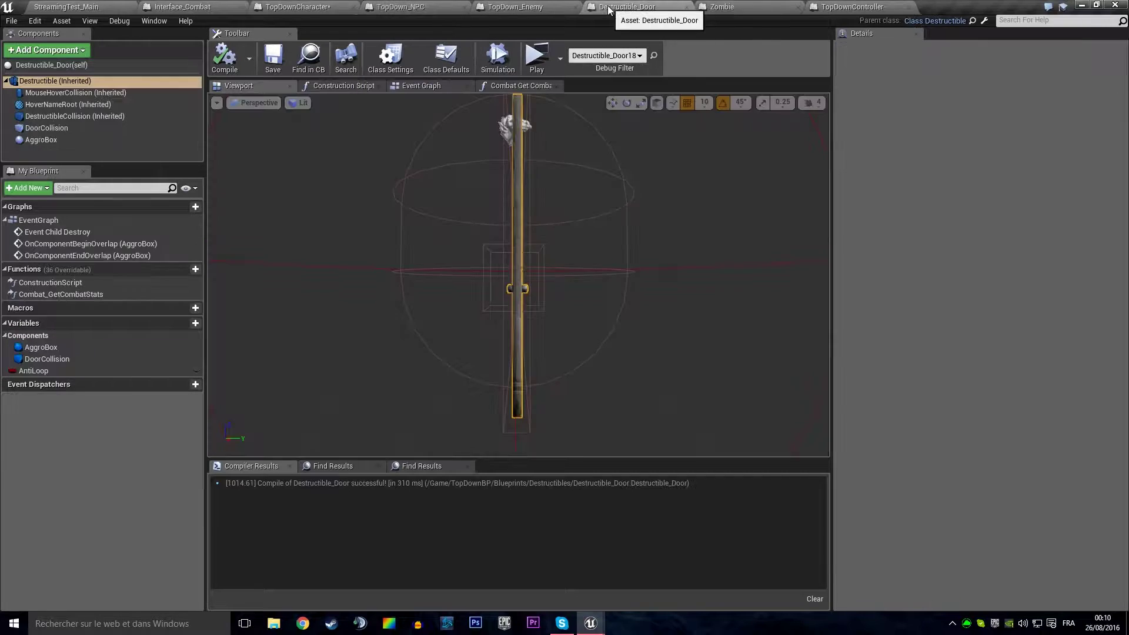
click(509, 85)
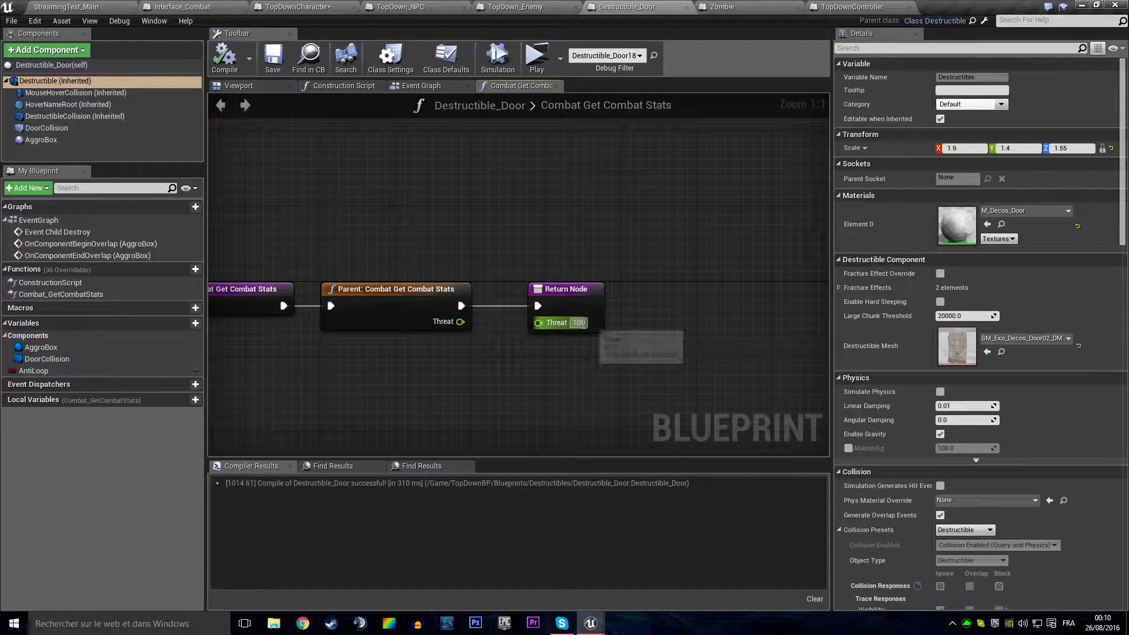
text(99)
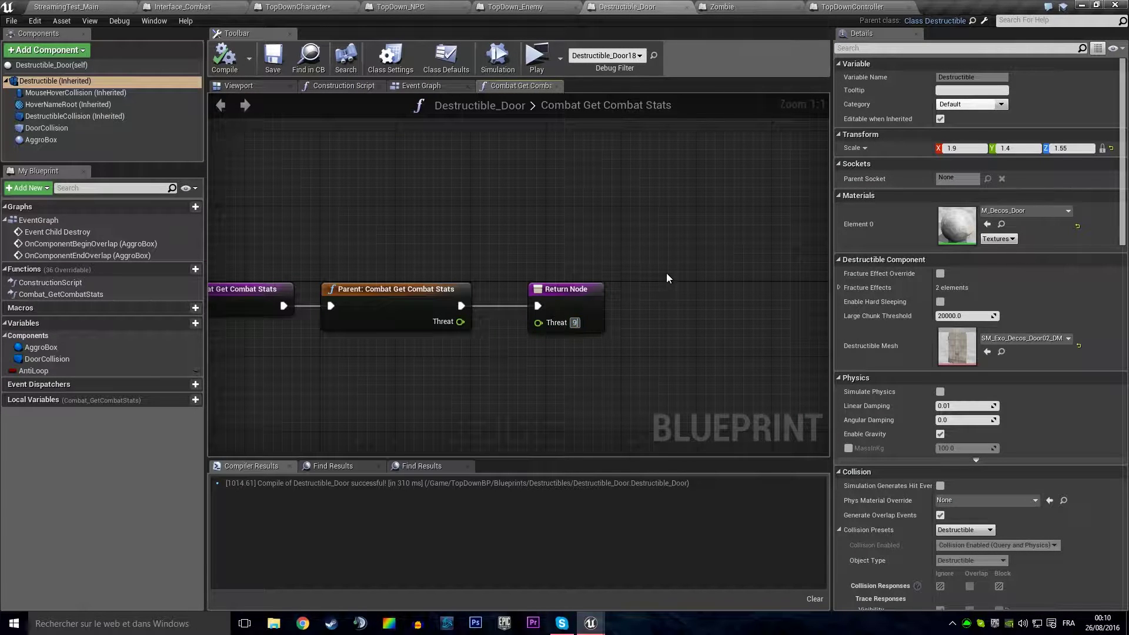
key(Return)
Save the TopDown_NPC blueprint
click(417, 7)
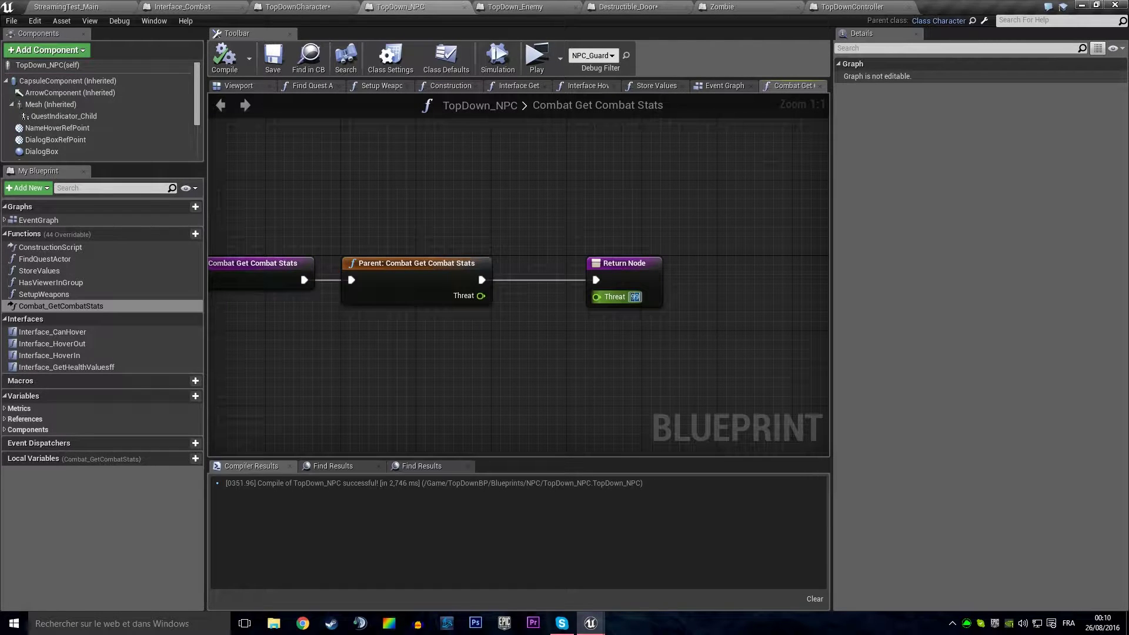
click(265, 63)
click(664, 9)
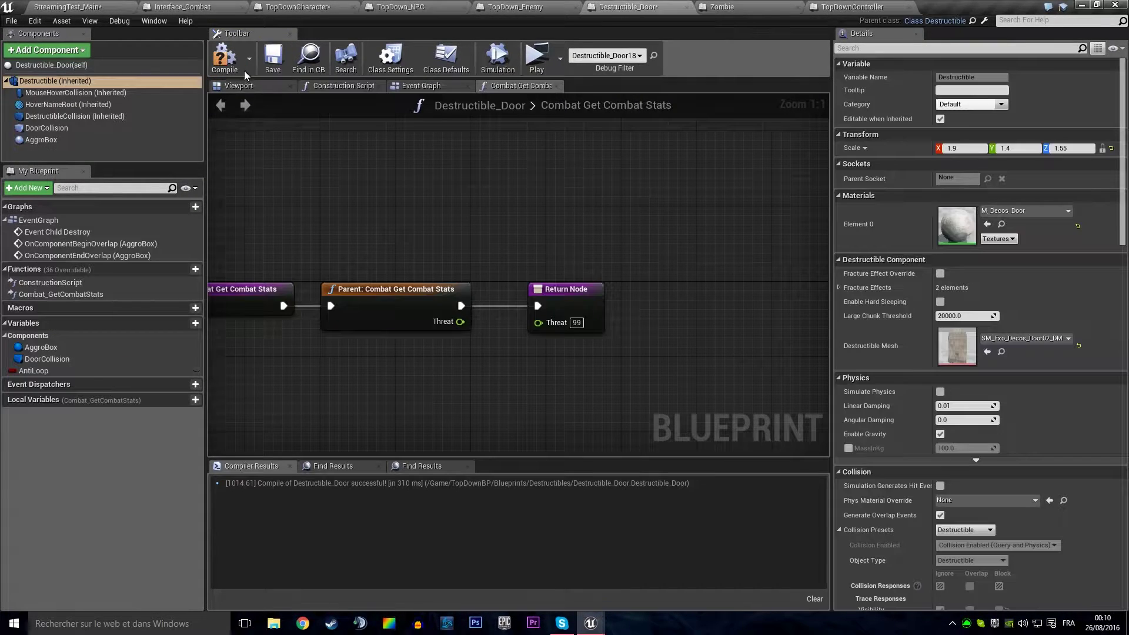
click(297, 7)
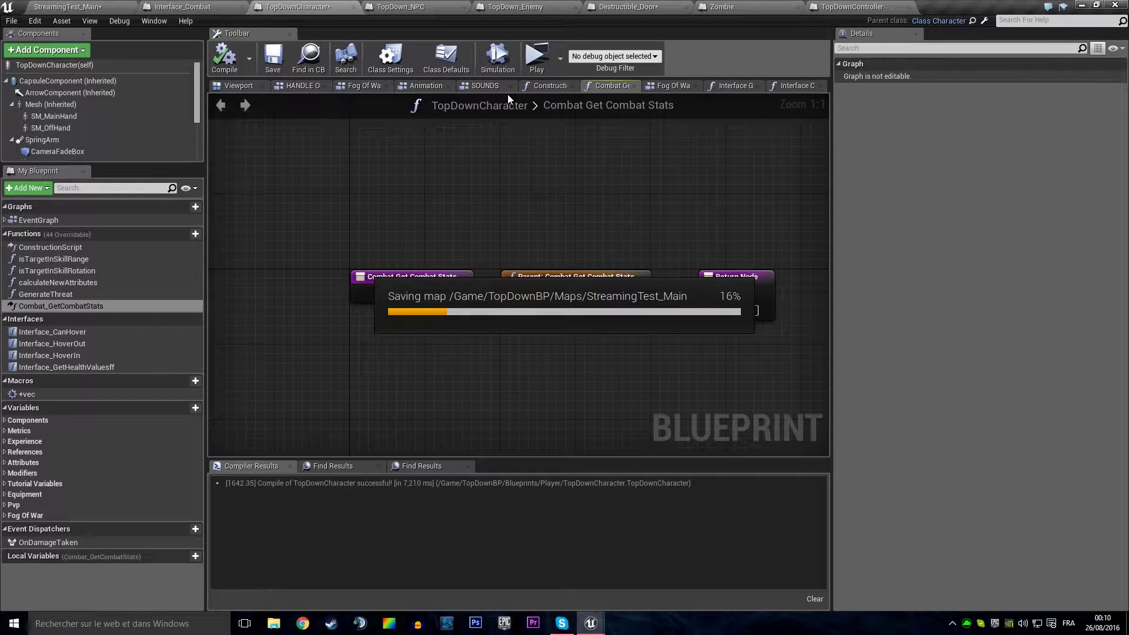
Playtest in a maximized preview, travel to Test Map and walk toward the attacking zombies
click(536, 71)
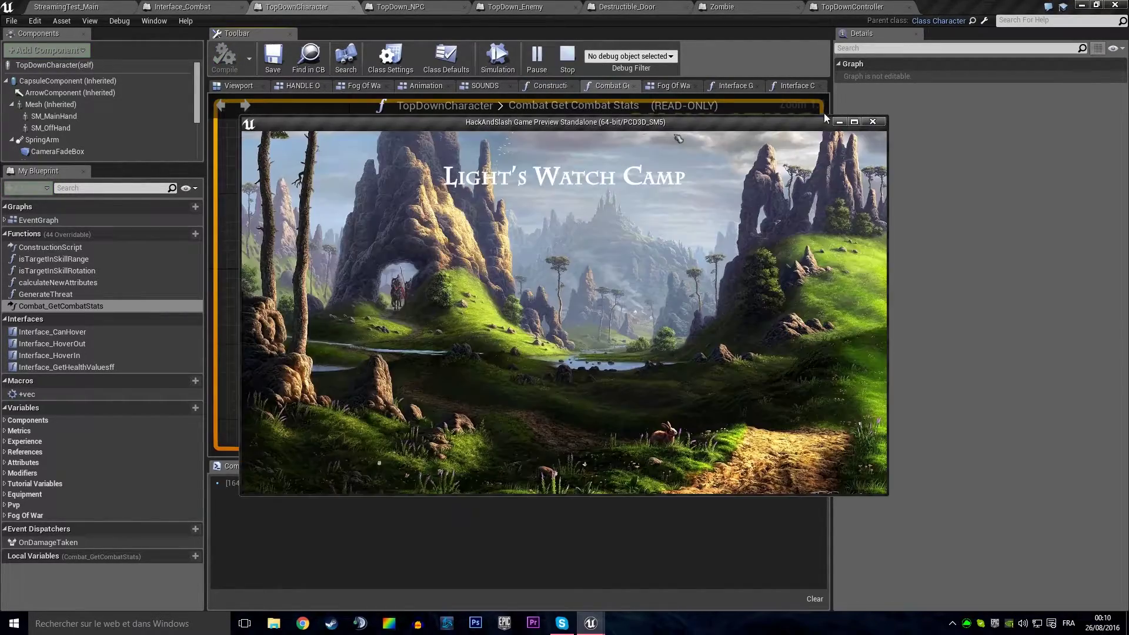
click(857, 123)
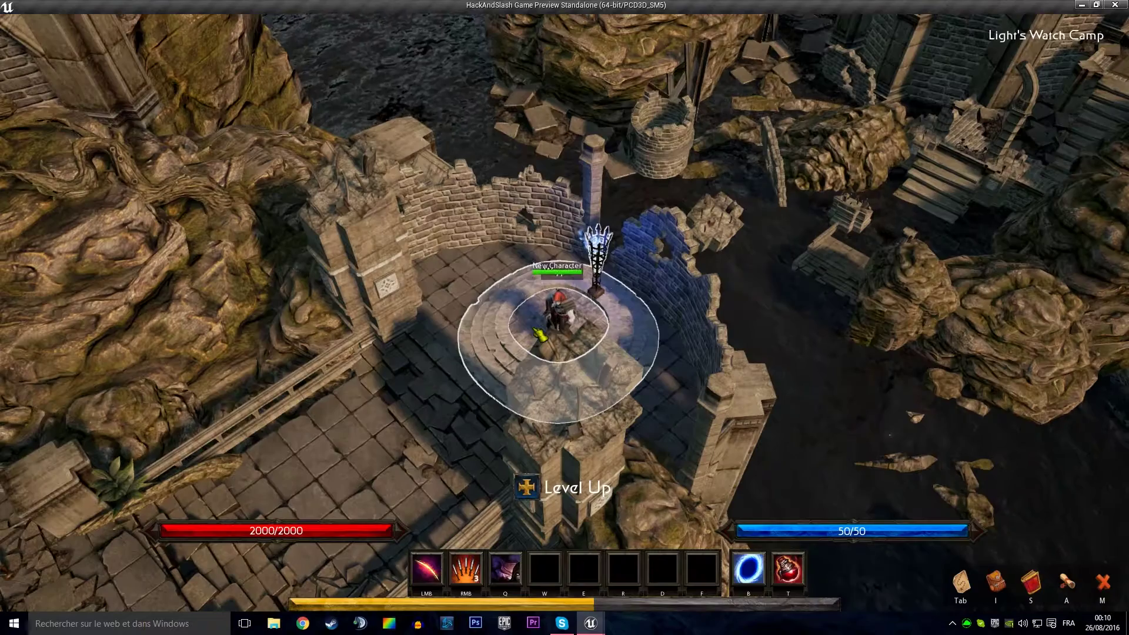
click(528, 356)
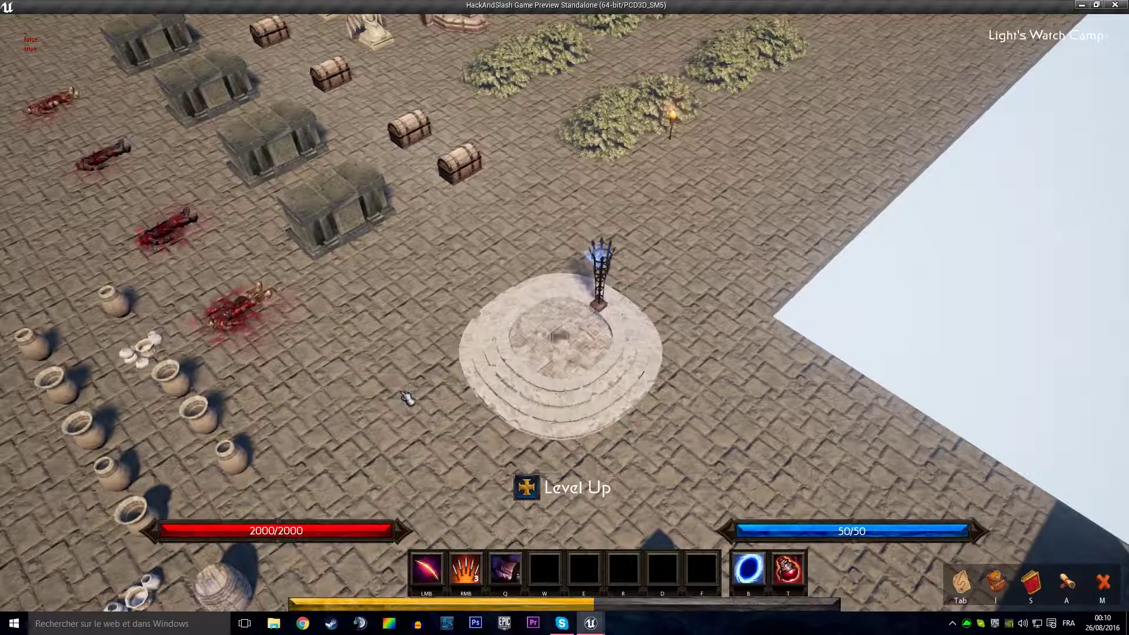
click(429, 454)
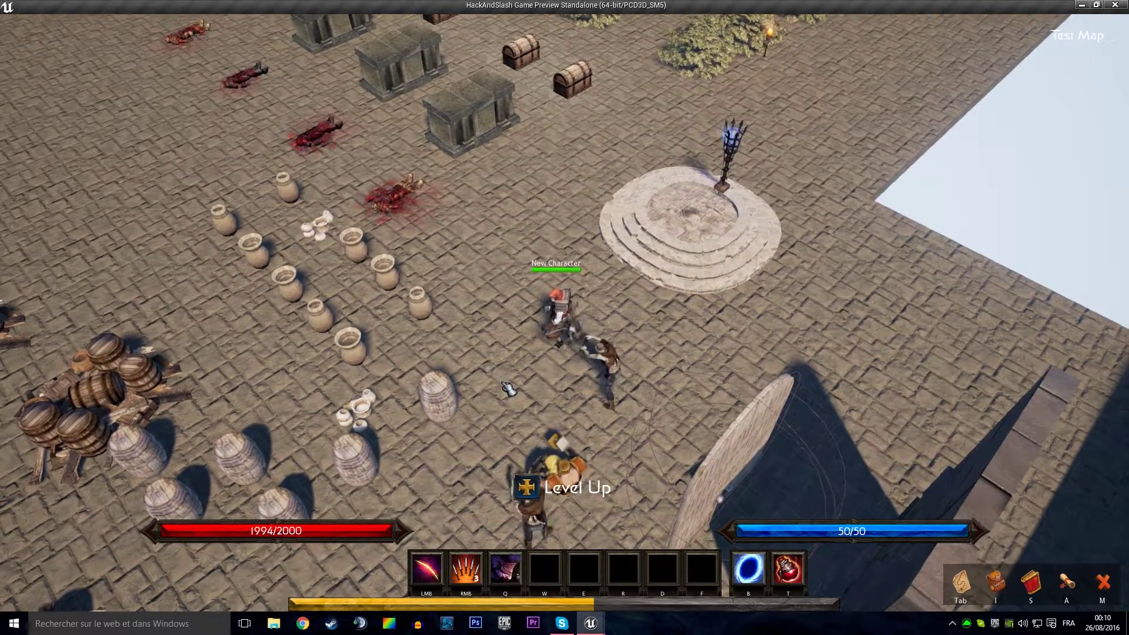
click(508, 388)
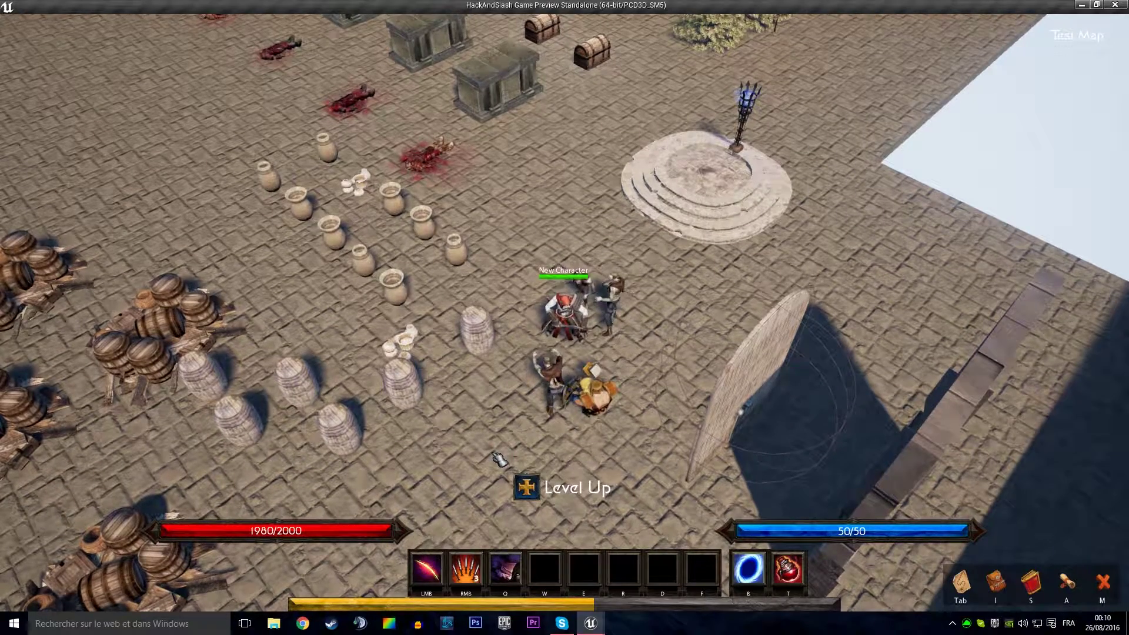
Commit TopDownCharacter's Threat of 100 and set TopDown_NPC's Threat to 100
key(Escape)
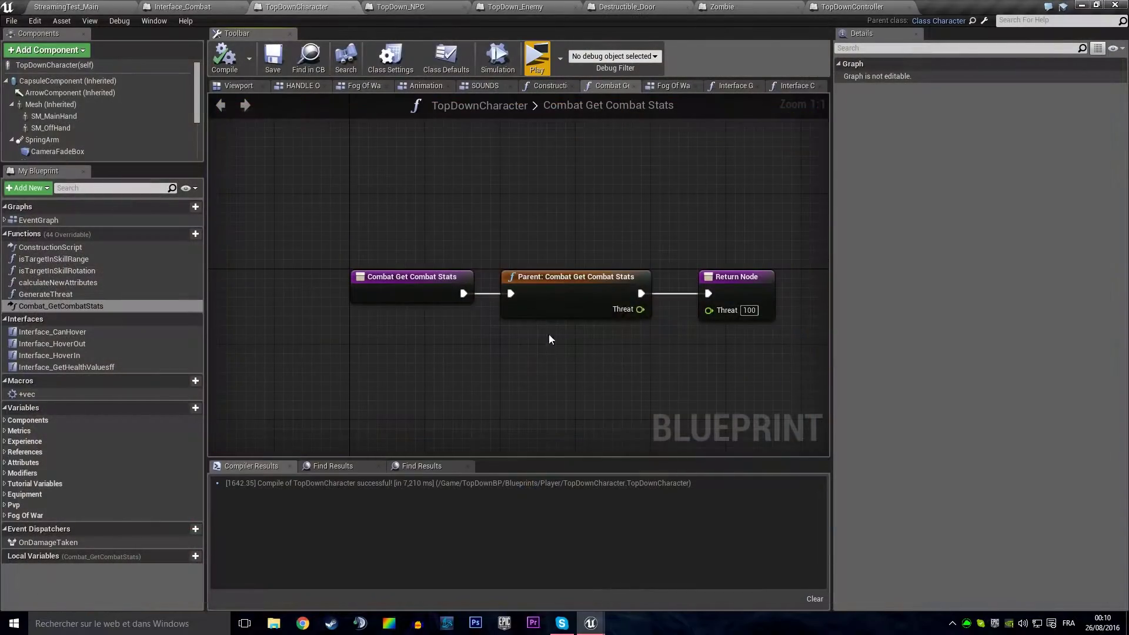
click(760, 206)
click(410, 8)
click(635, 296)
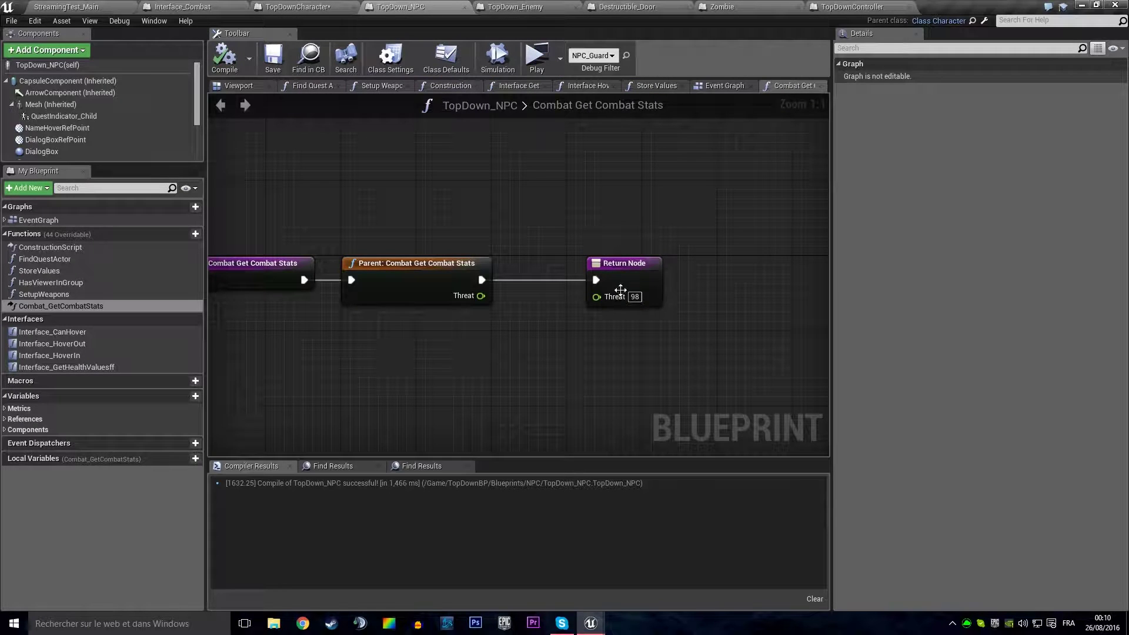
text(100)
key(Return)
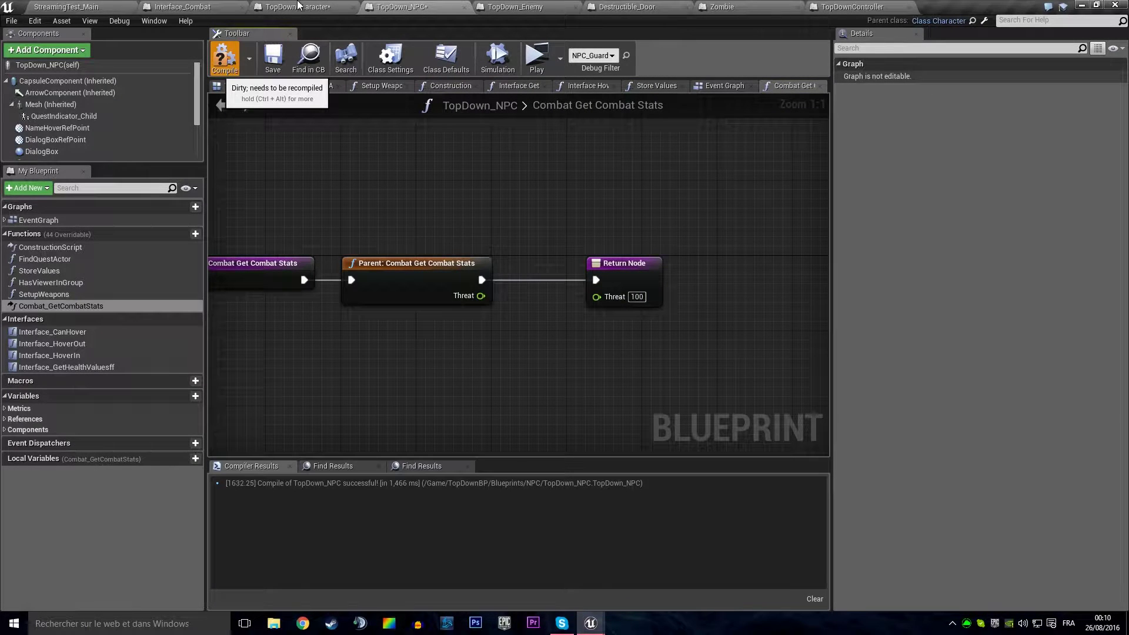
Compile TopDownCharacter and save the StreamingTest_Main map
click(298, 5)
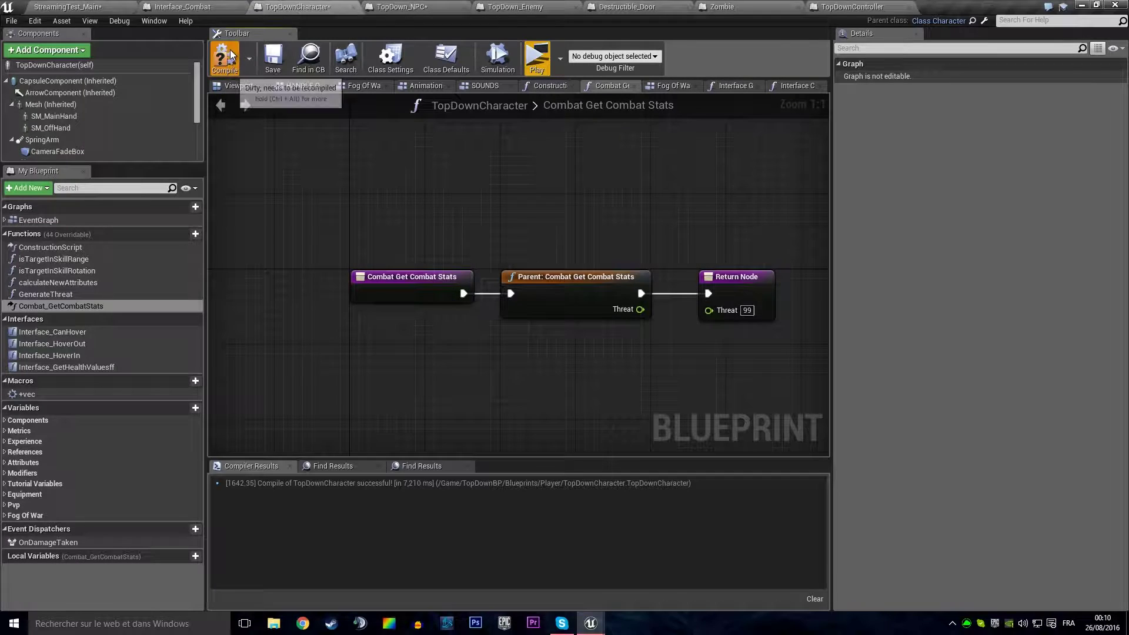
click(271, 56)
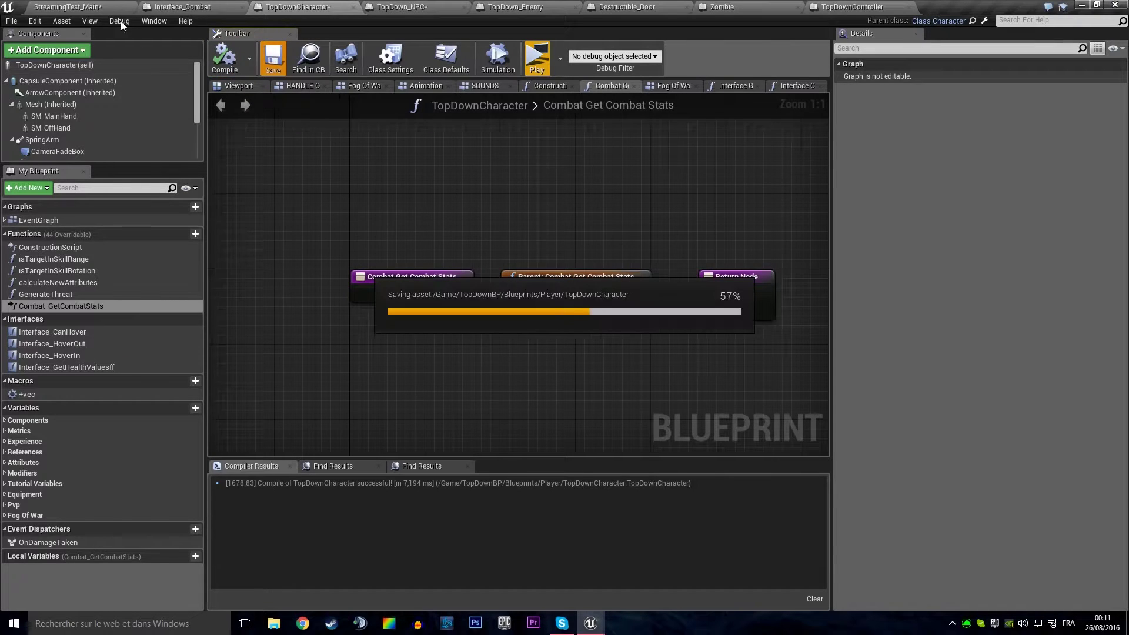
click(93, 8)
click(27, 45)
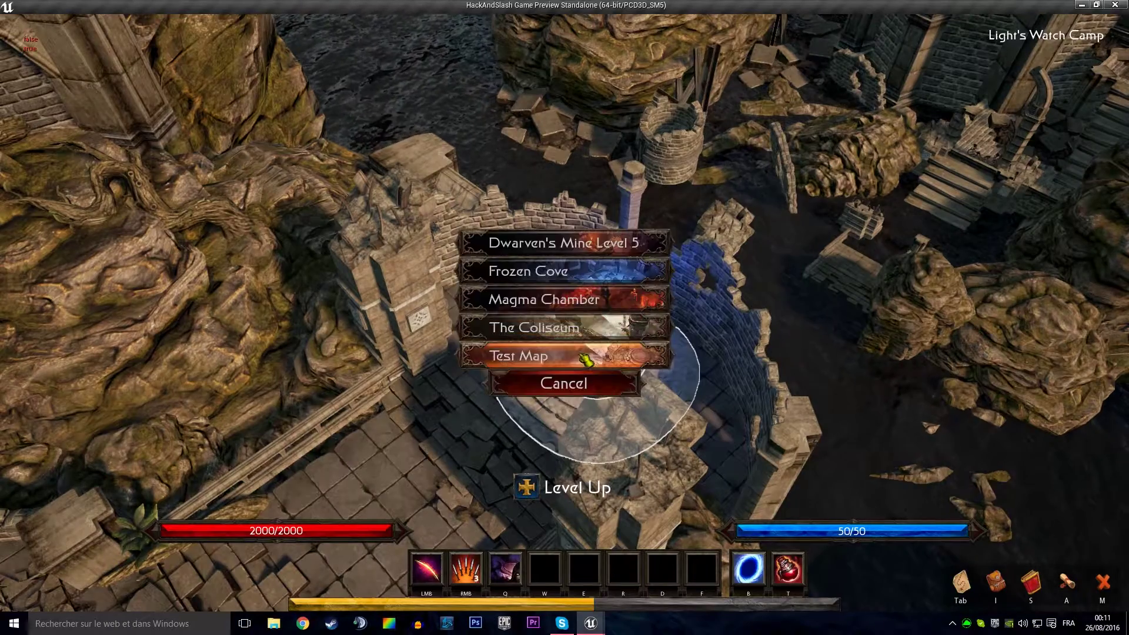
Travel to Test Map, walk toward the enemies, then close the game preview
click(576, 356)
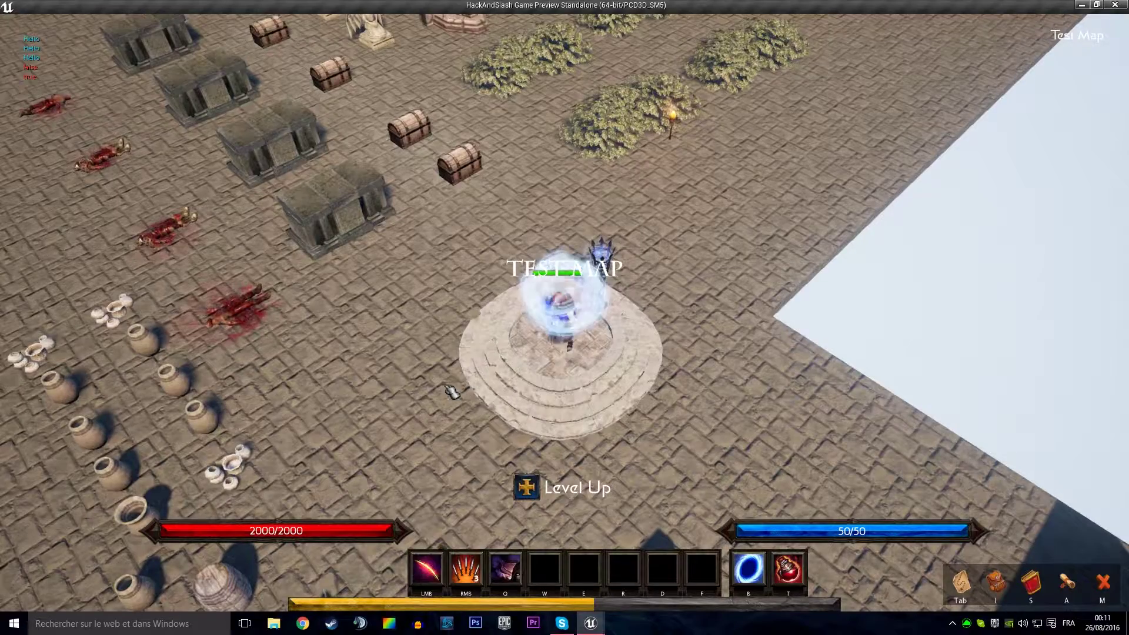
click(457, 429)
click(533, 431)
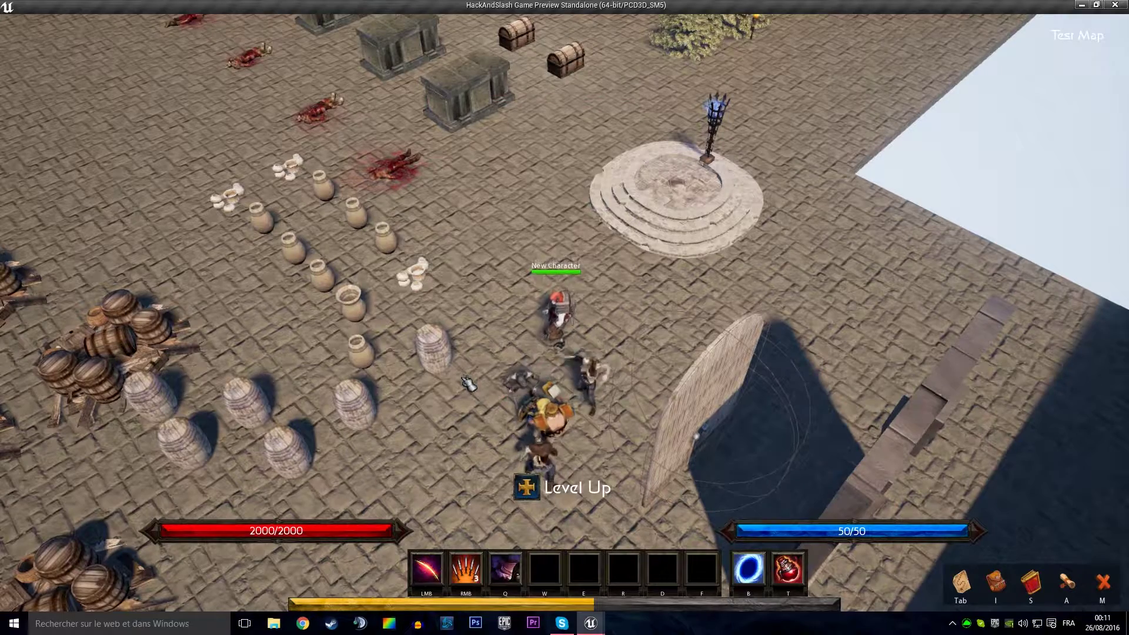
key(Escape)
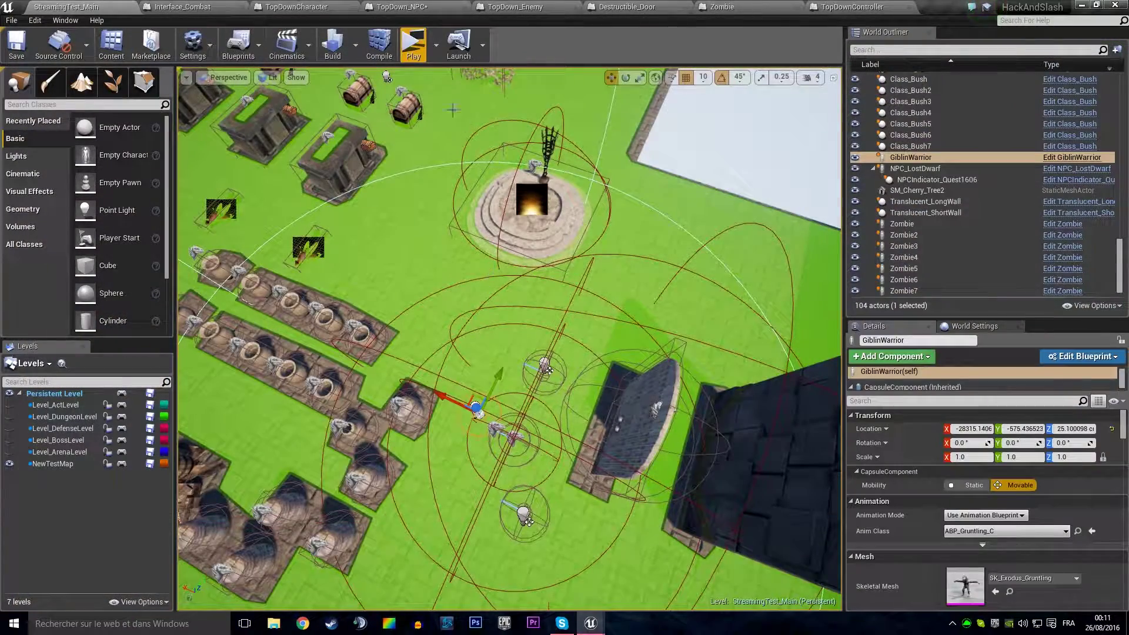
Set TopDown_NPC's Return Node Threat to 98 and compile it with F7
click(320, 9)
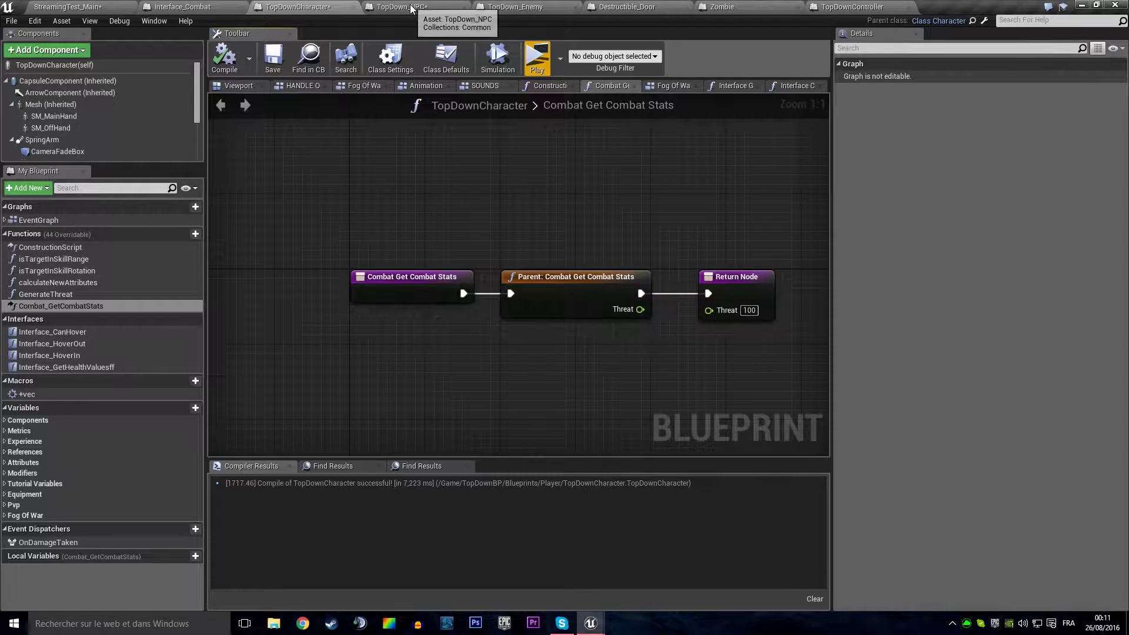
click(411, 8)
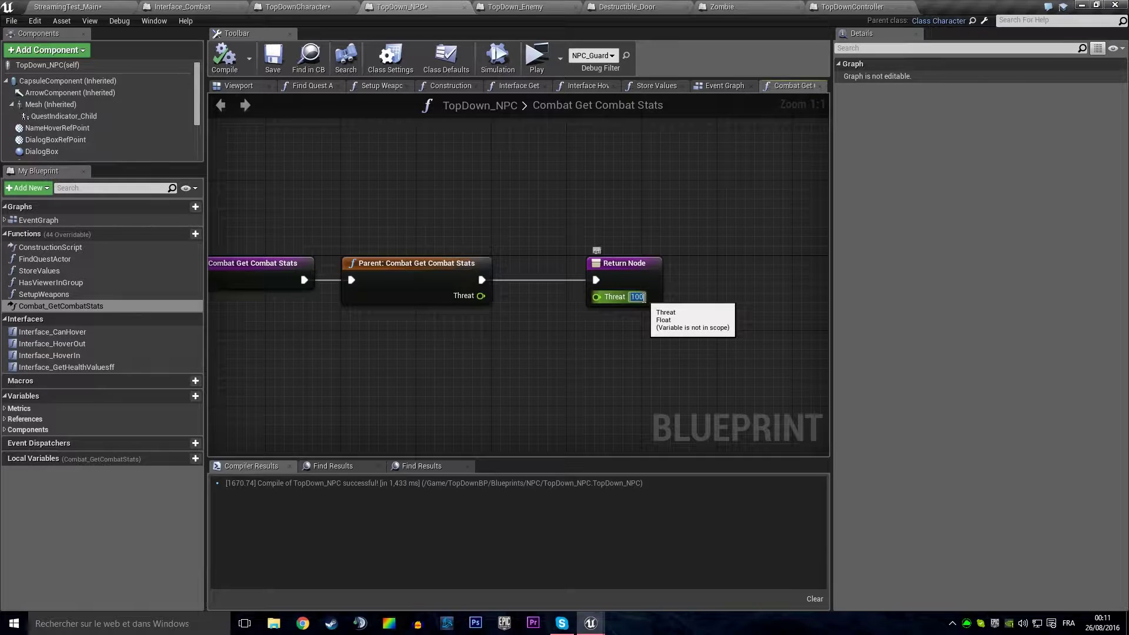
text(98)
key(Return)
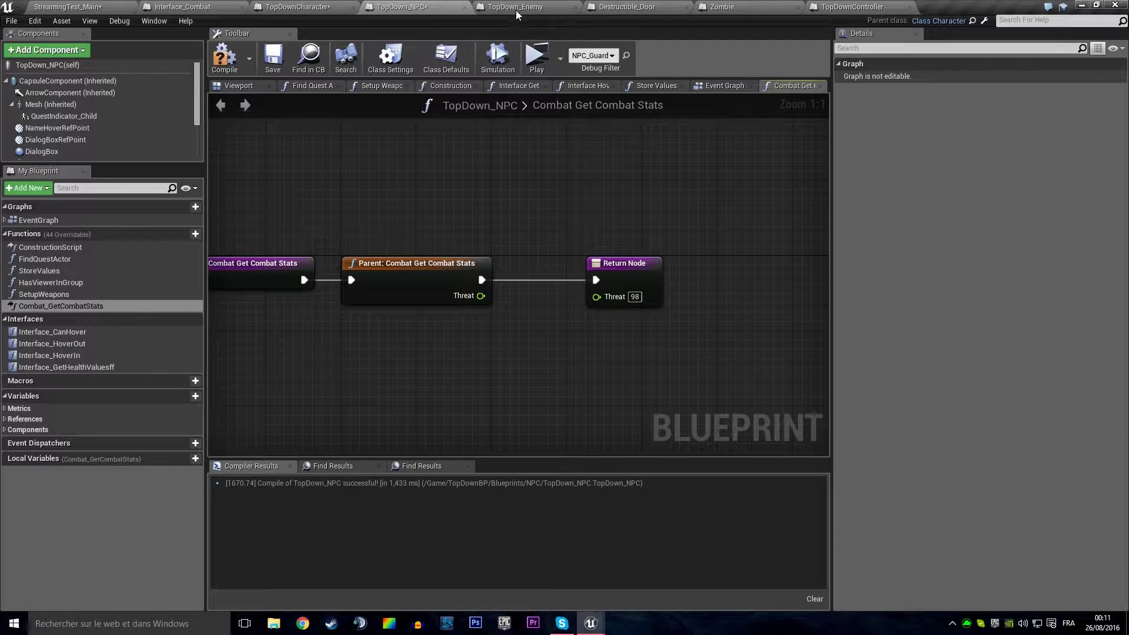
click(629, 9)
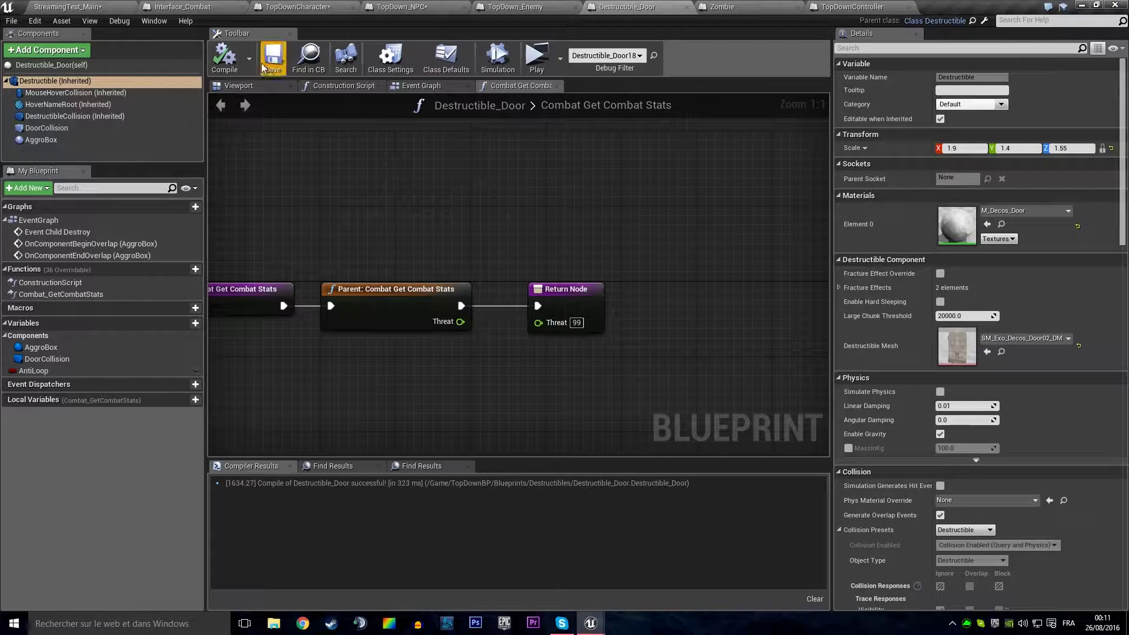
click(415, 8)
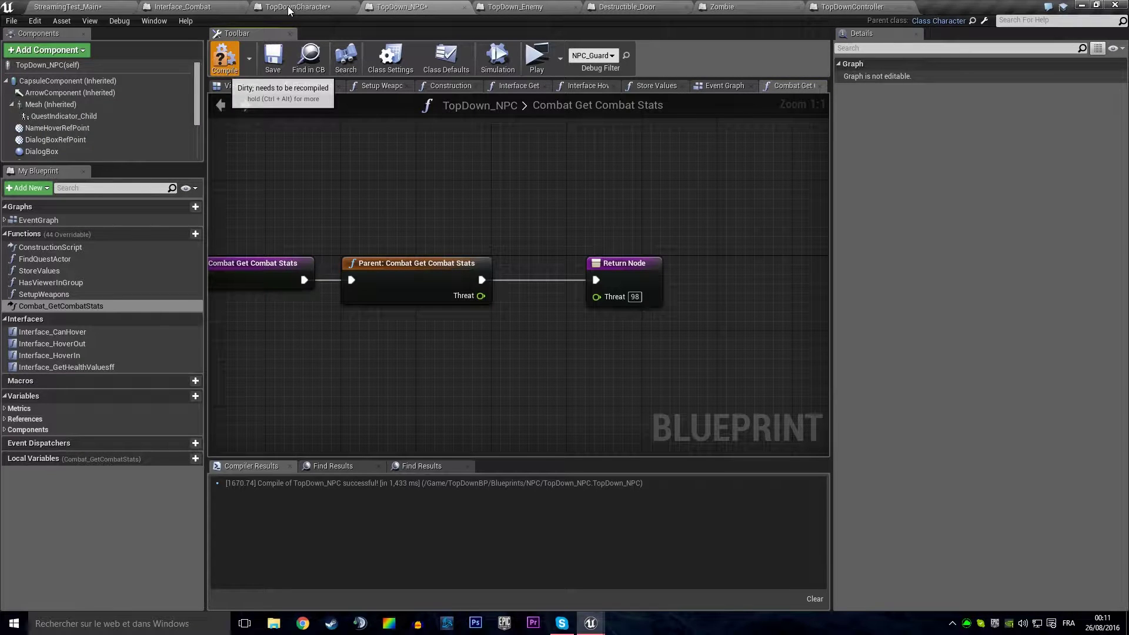
key(F7)
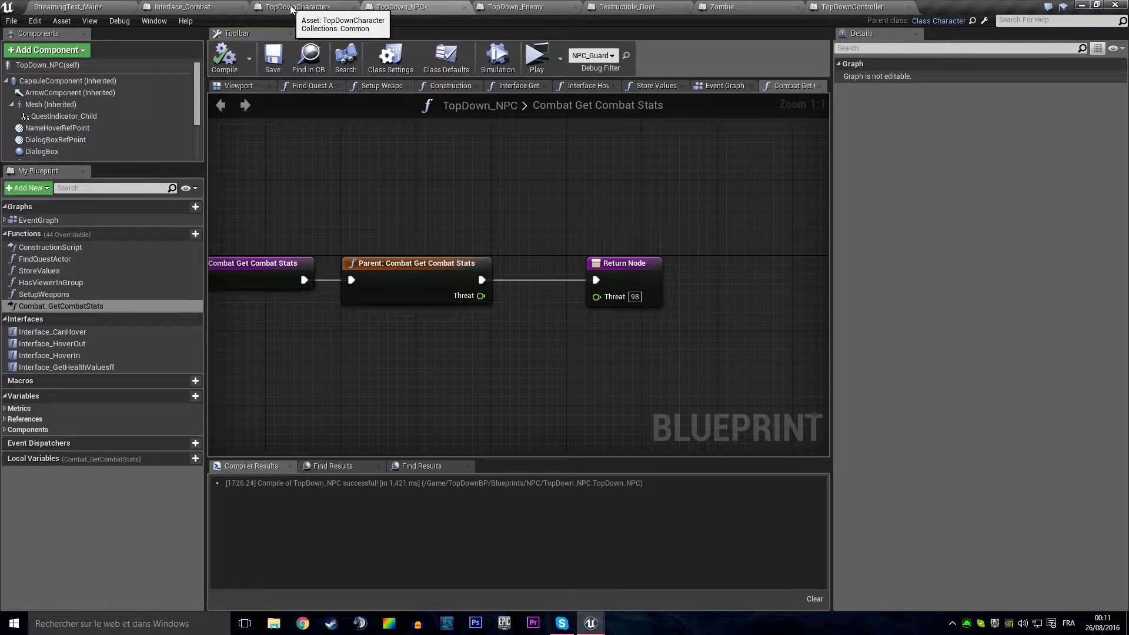
Save TopDownCharacter with Ctrl+S and return to the StreamingTest_Main level
click(291, 10)
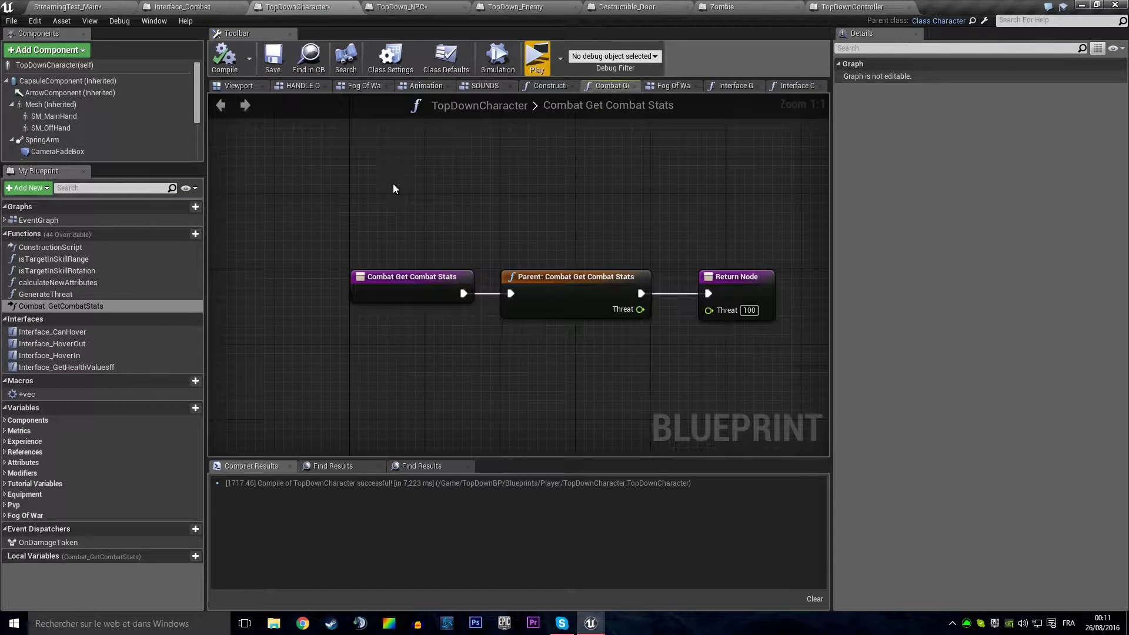
key(ctrl+s)
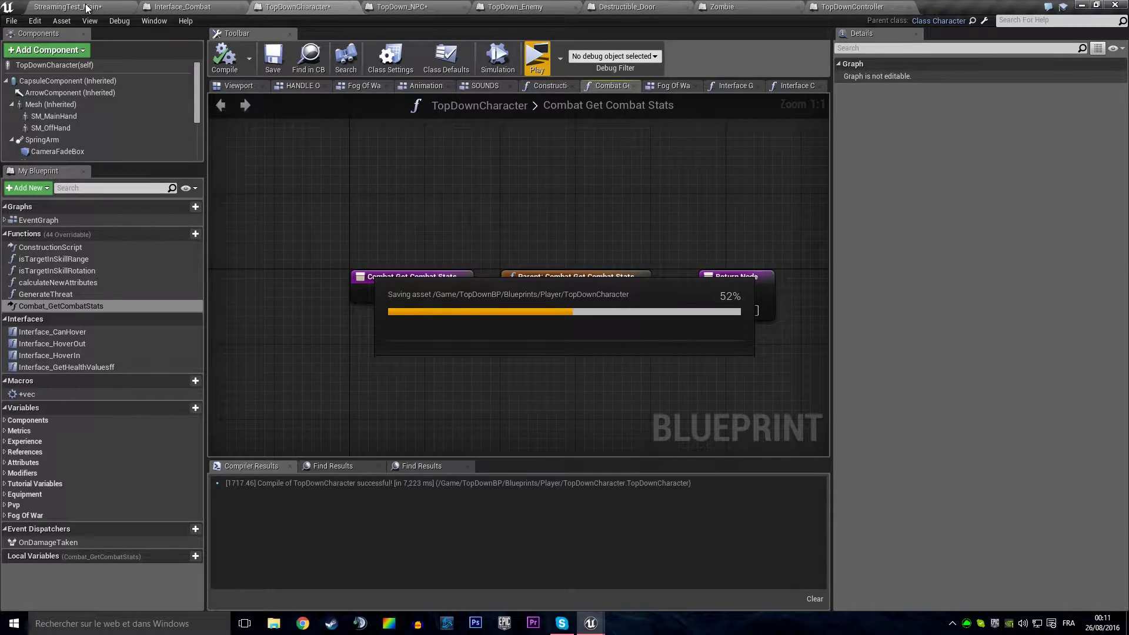
click(89, 7)
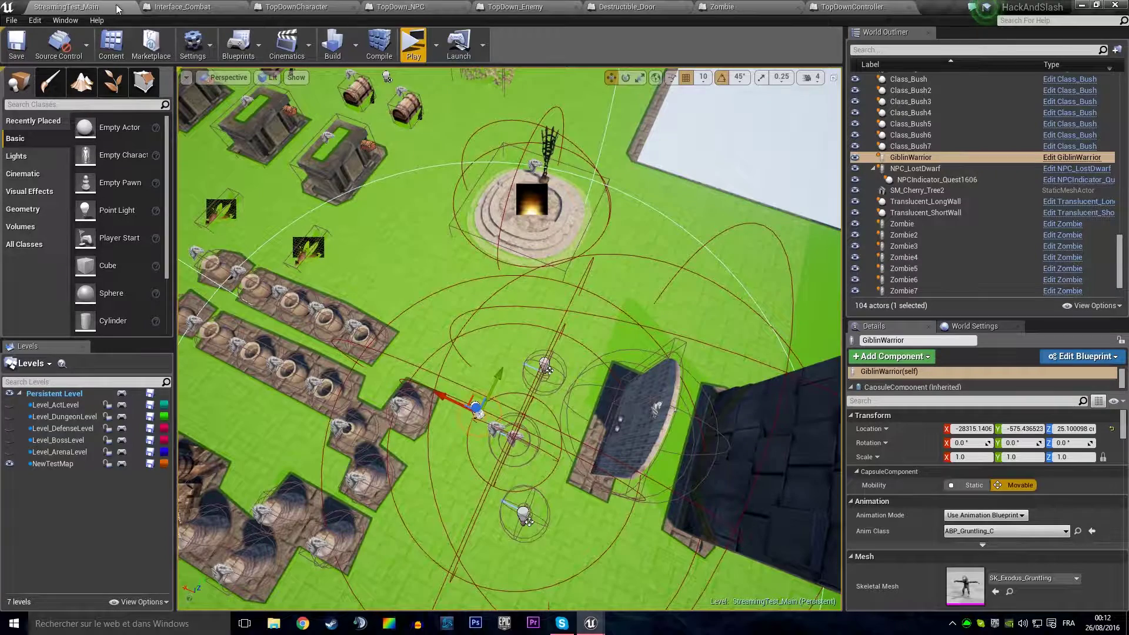
Start a standalone preview, maximize it, travel to Test Map and approach the zombies
click(419, 46)
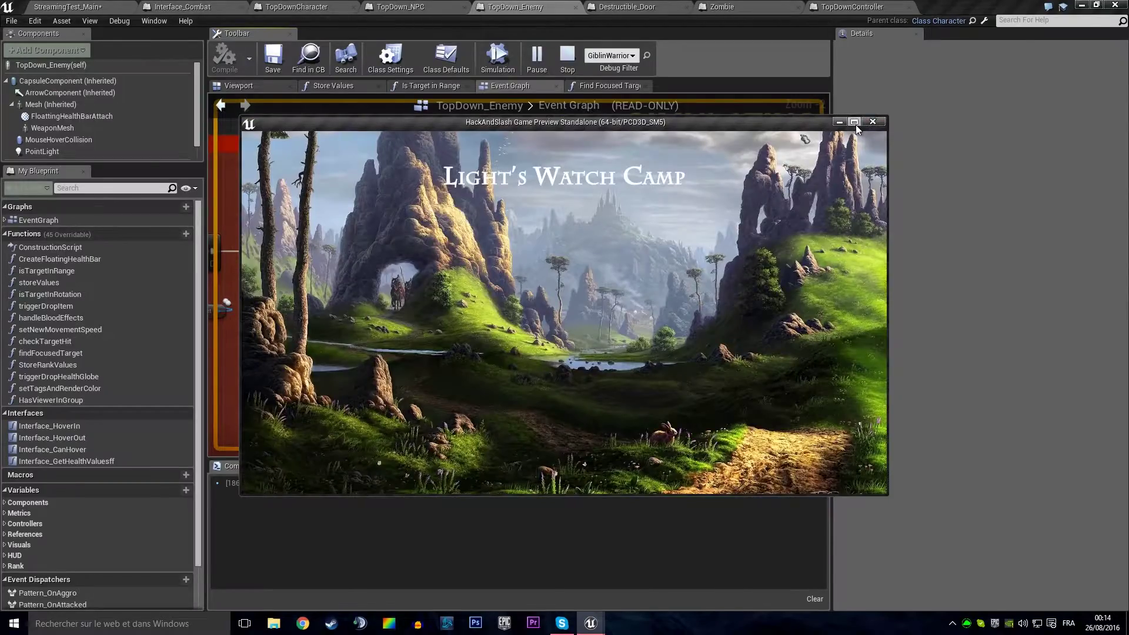
click(854, 123)
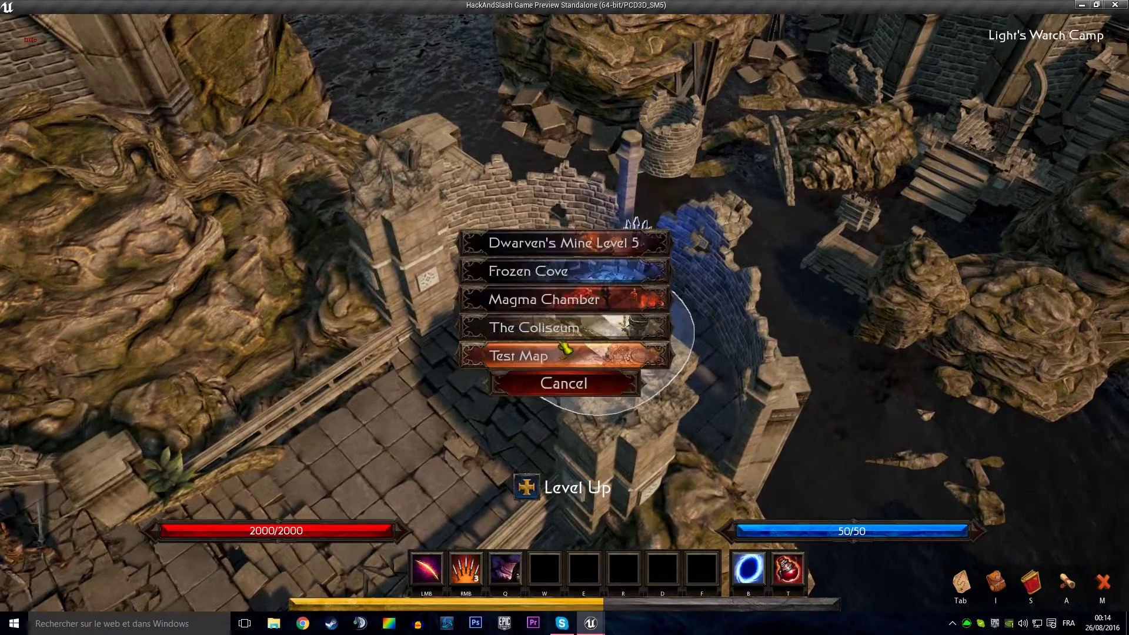
click(560, 352)
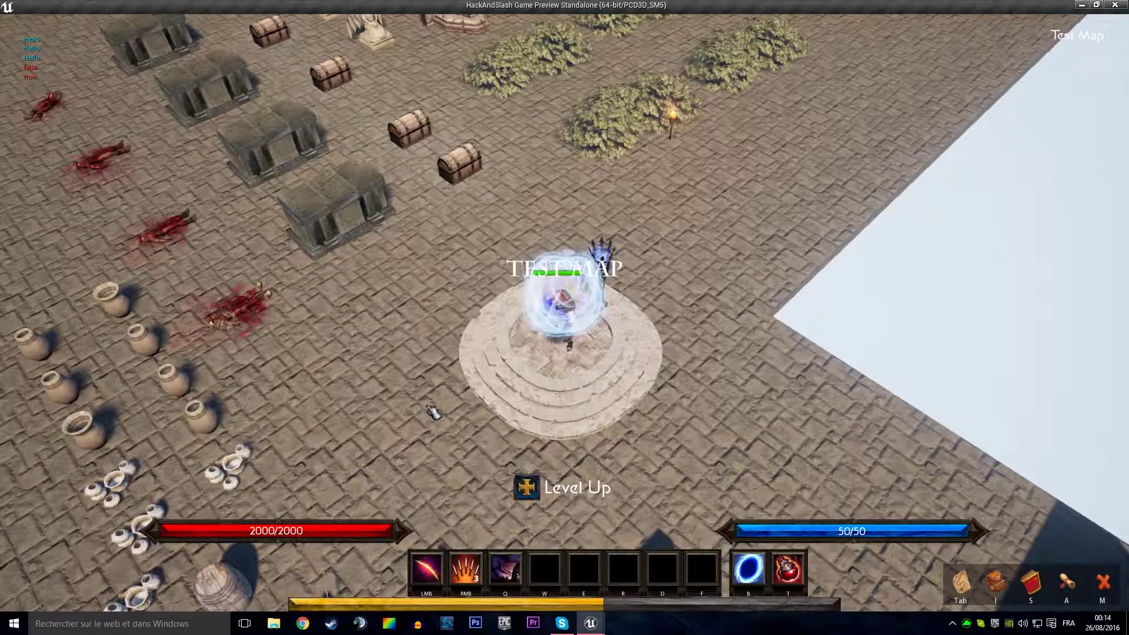
click(435, 414)
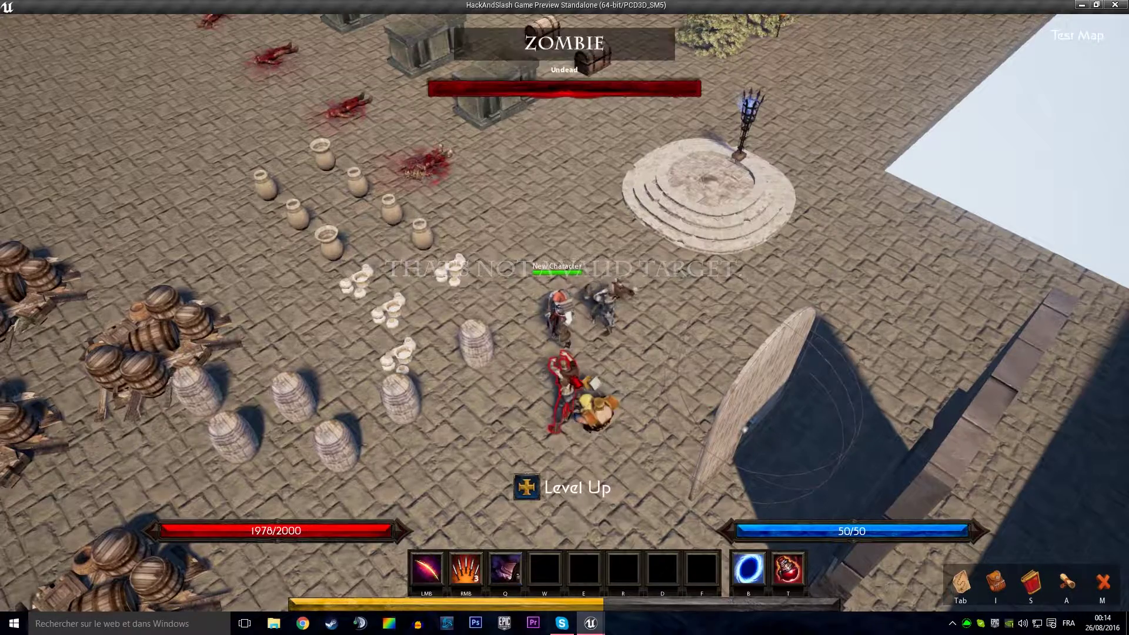
Fight a zombie with Q stealth, charged right-click skills and attacks until it's nearly dead
key(q)
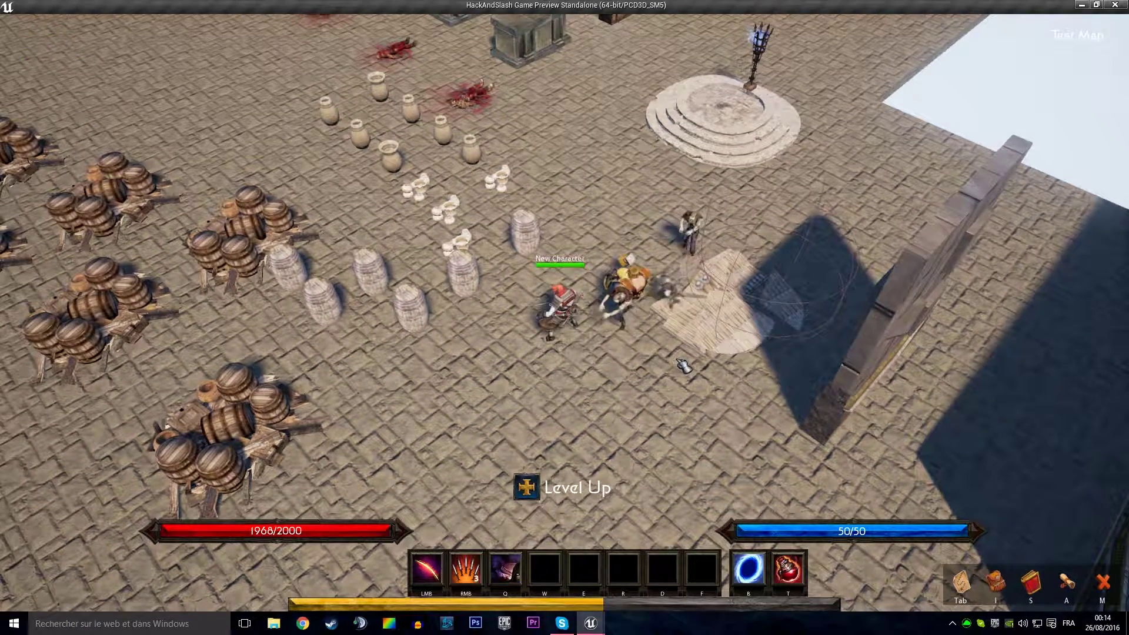
key(q)
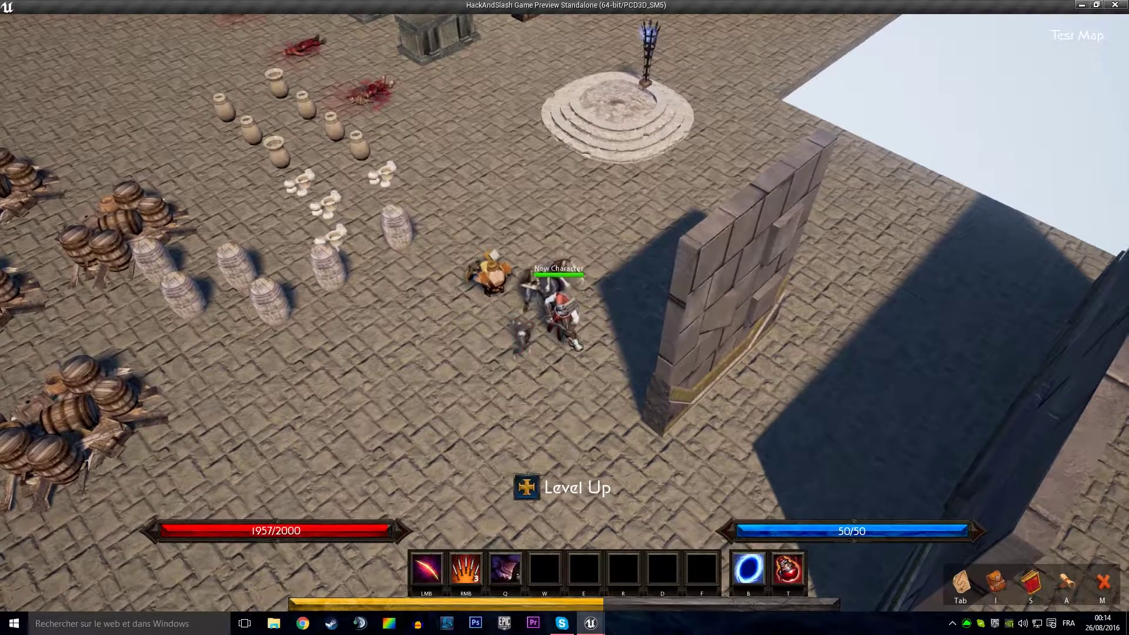
right_click(535, 282)
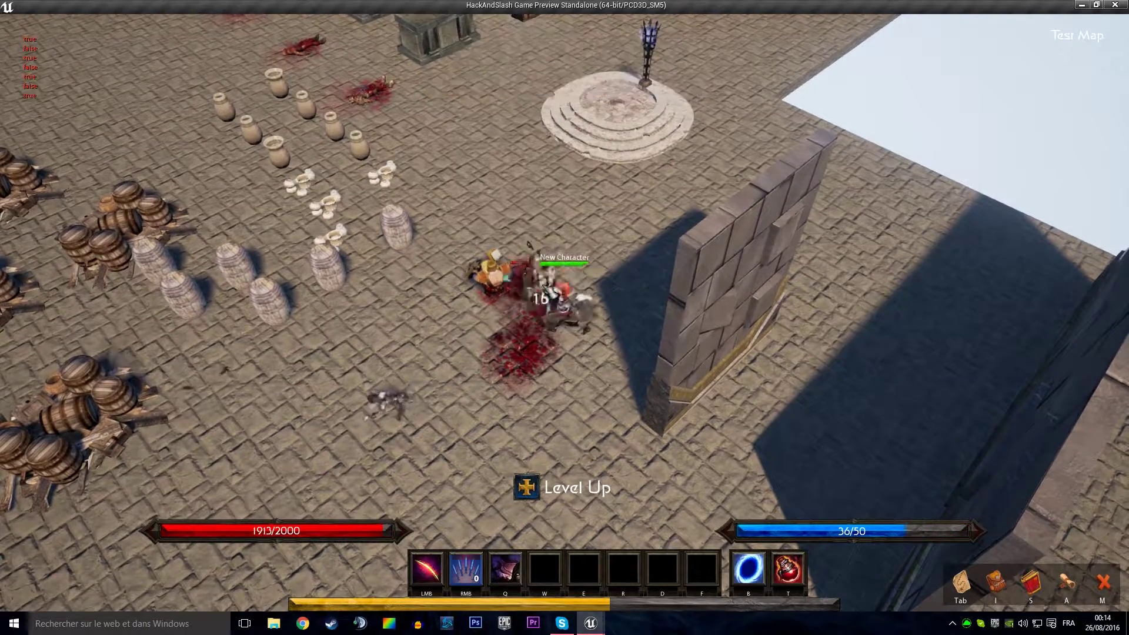
right_click(558, 290)
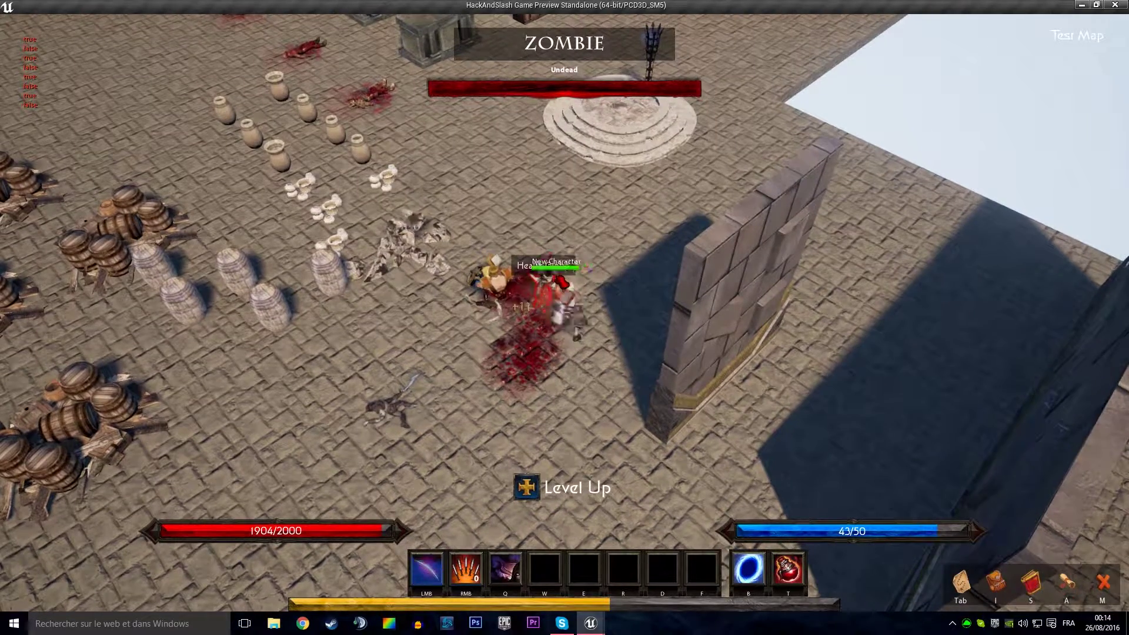
click(558, 291)
key(q)
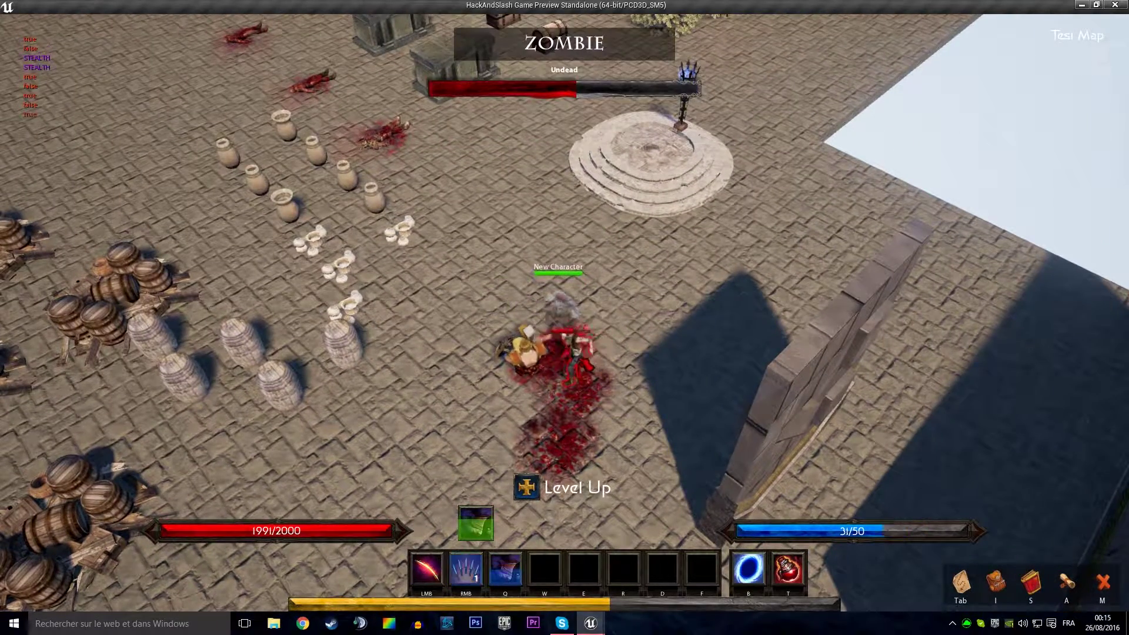
click(584, 365)
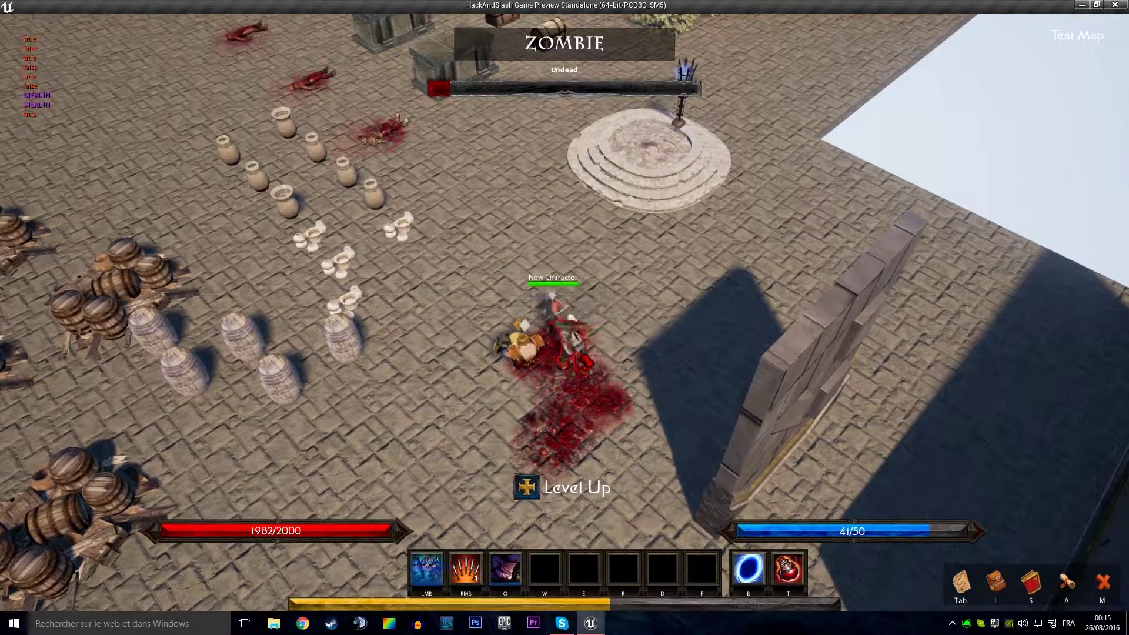